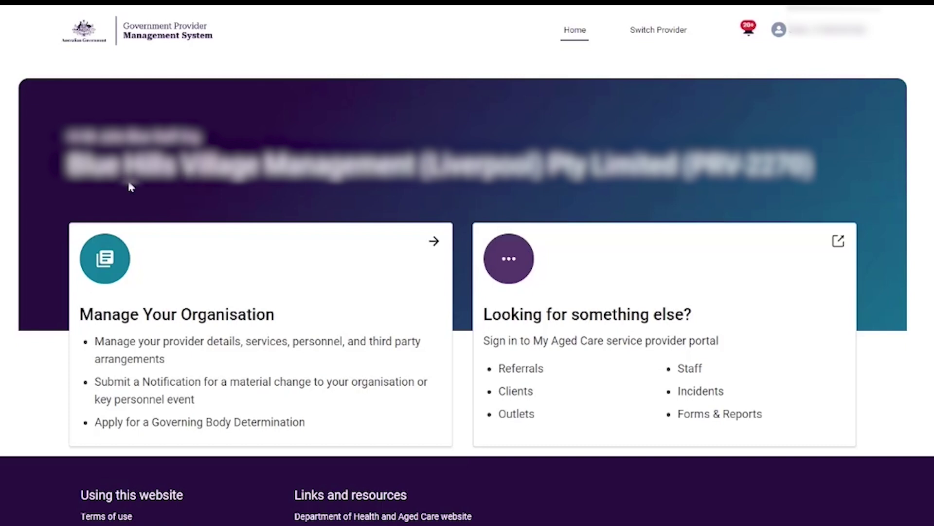
- Start a new notification form from the Manage Your Organisation page
left_click(136, 292)
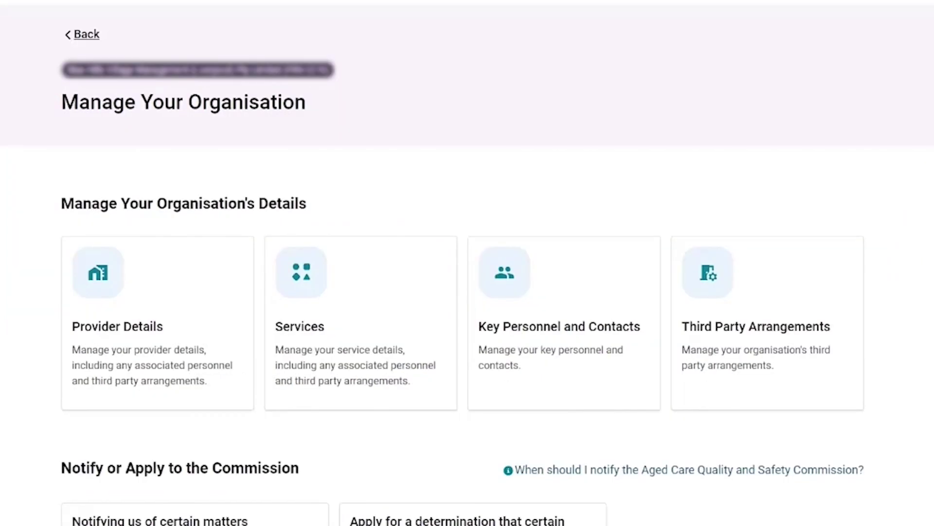
scroll(161, 317, "down", 3)
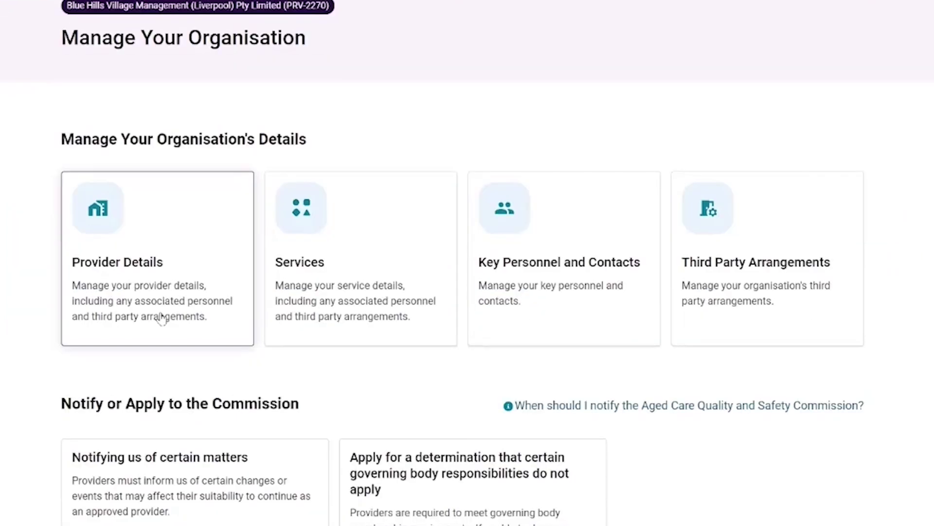
scroll(162, 316, "down", 3)
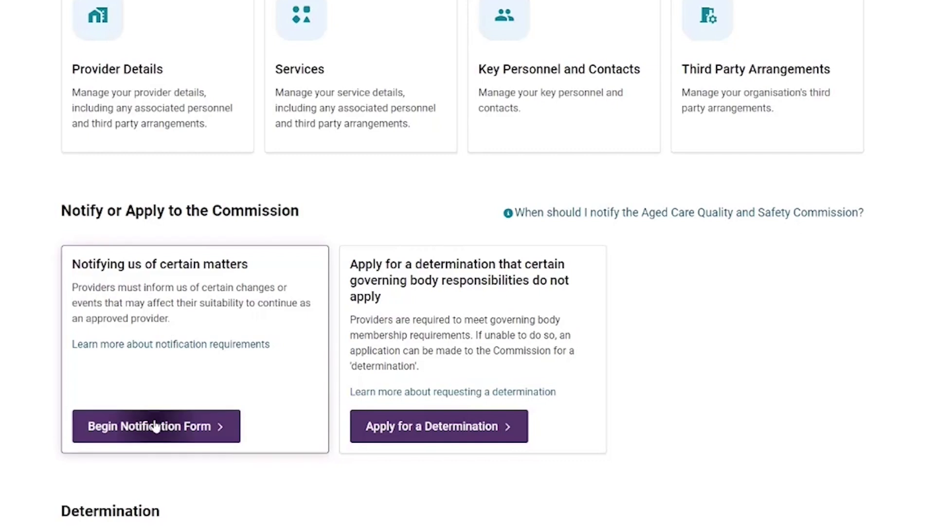
left_click(142, 423)
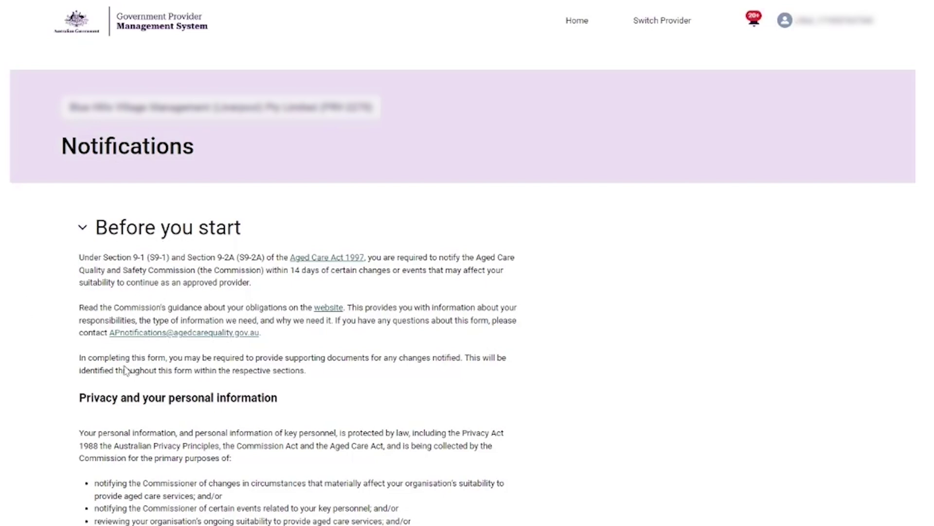
- Add an organisational change to the notification form
scroll(214, 350, "down", 5)
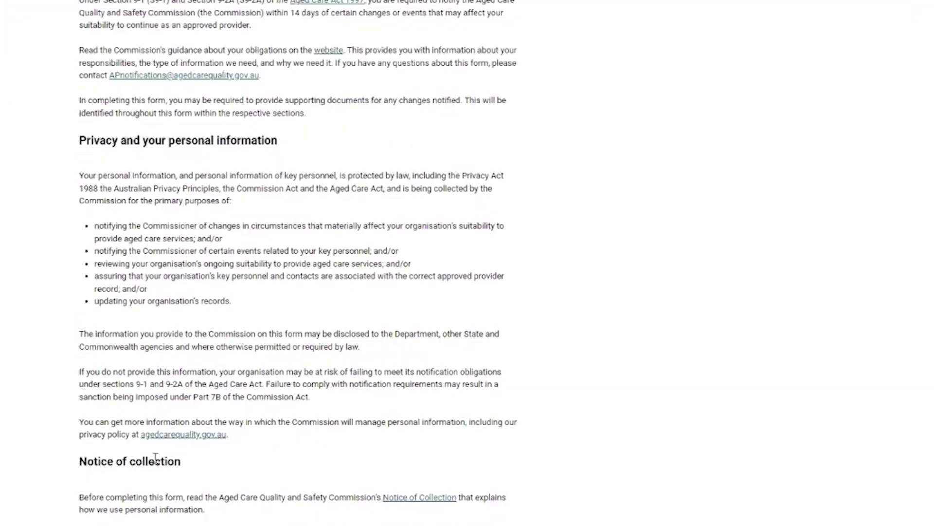
scroll(155, 457, "down", 4)
scroll(252, 371, "down", 7)
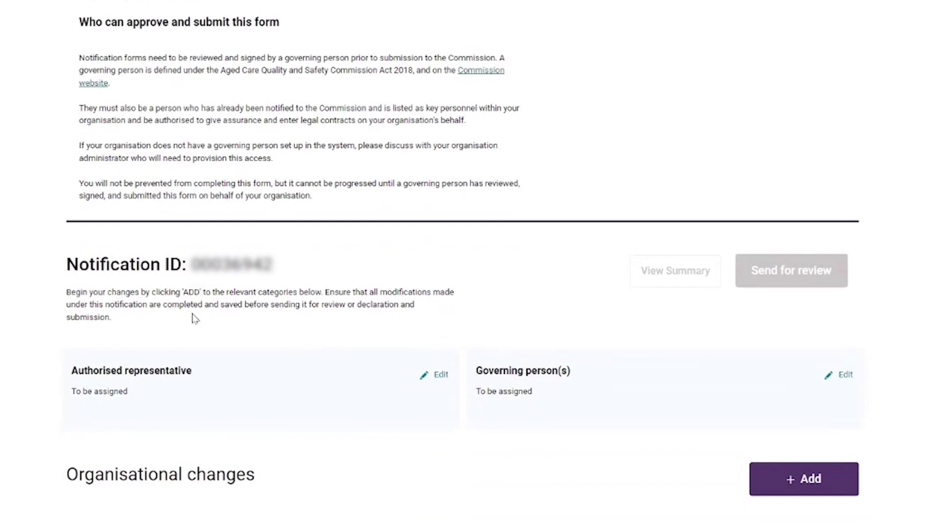
scroll(170, 336, "down", 1)
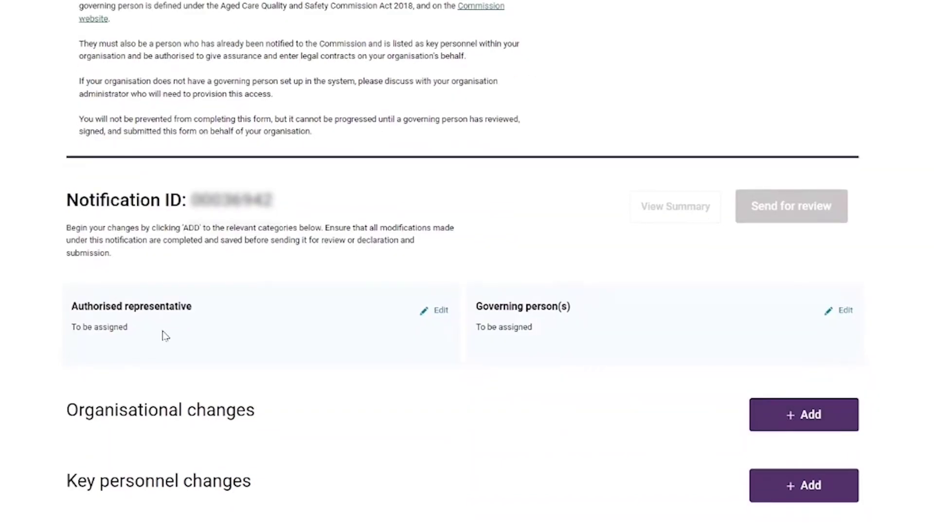
left_click(768, 416)
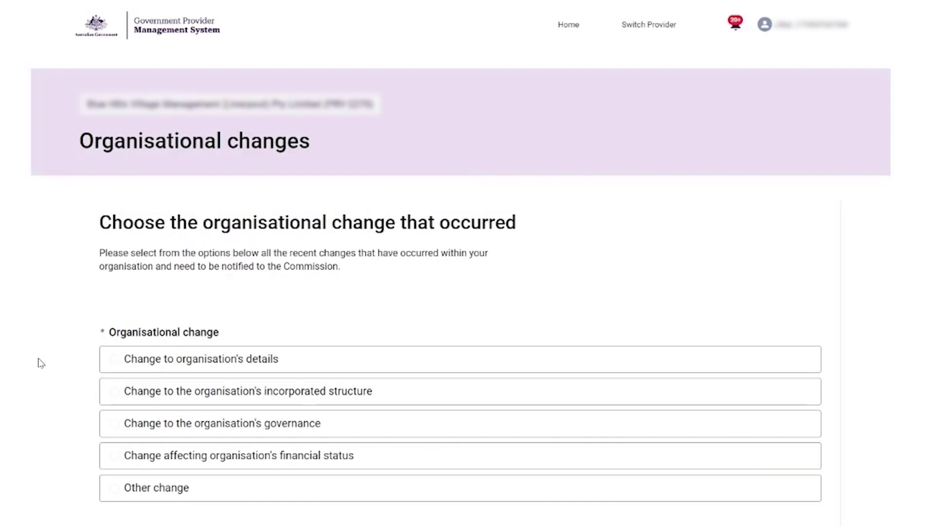
- Choose a governance change affecting the board or governance committees
left_click(114, 423)
scroll(538, 448, "down", 1)
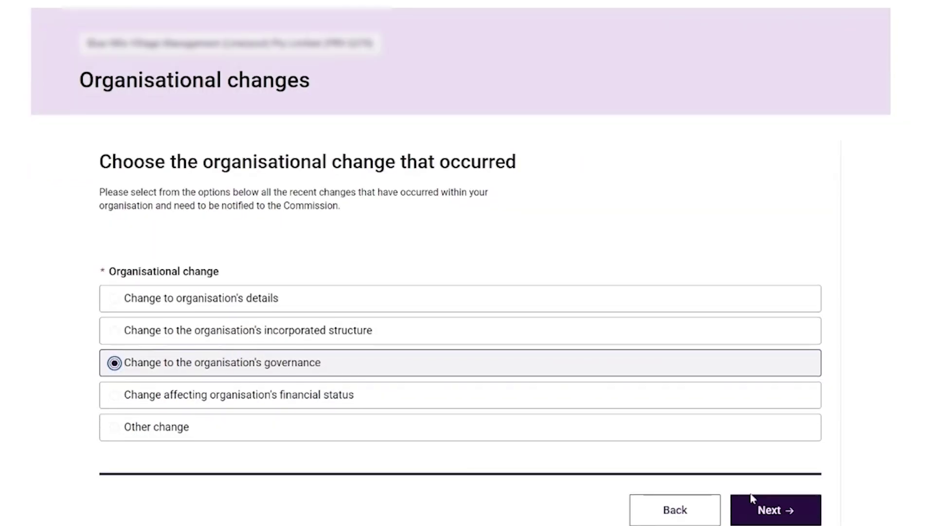
left_click(761, 510)
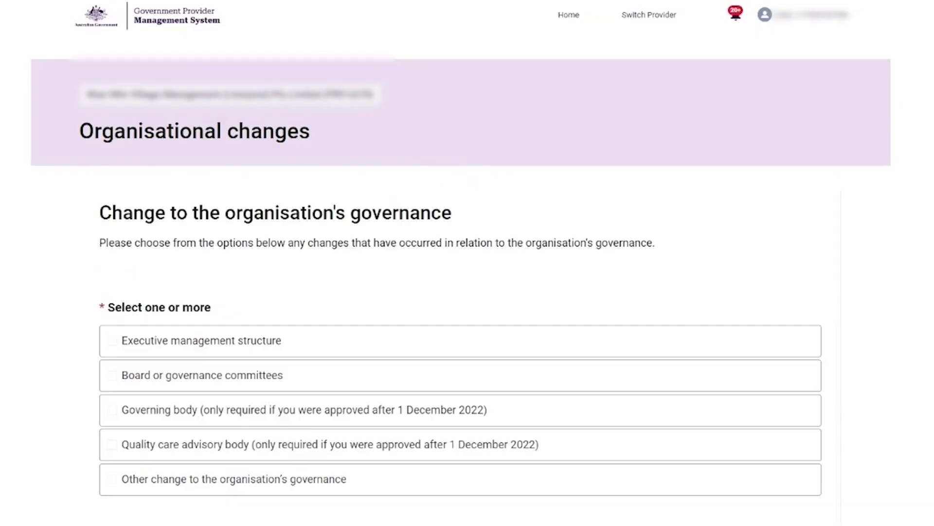
left_click(110, 377)
- Attach the supporting document, set the effective date to 1/7/2024, and complete the change
scroll(10, 360, "down", 4)
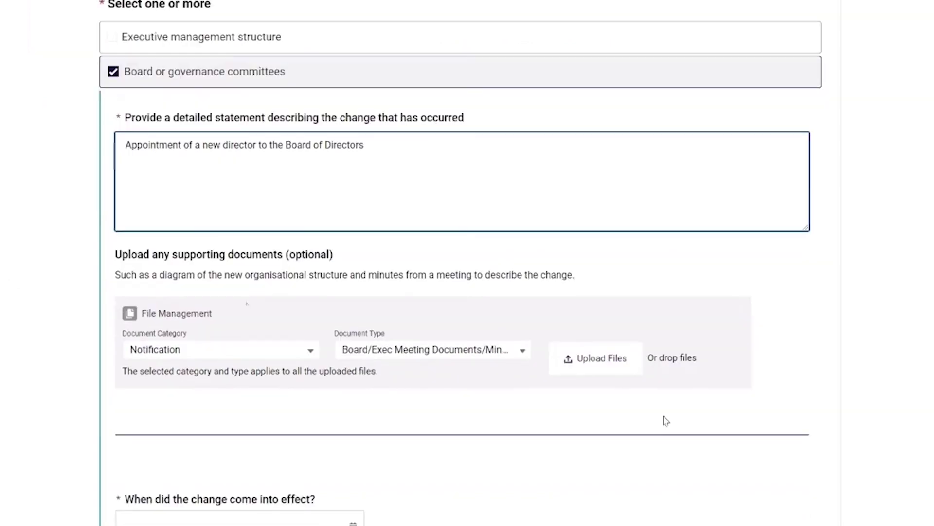
left_click(616, 361)
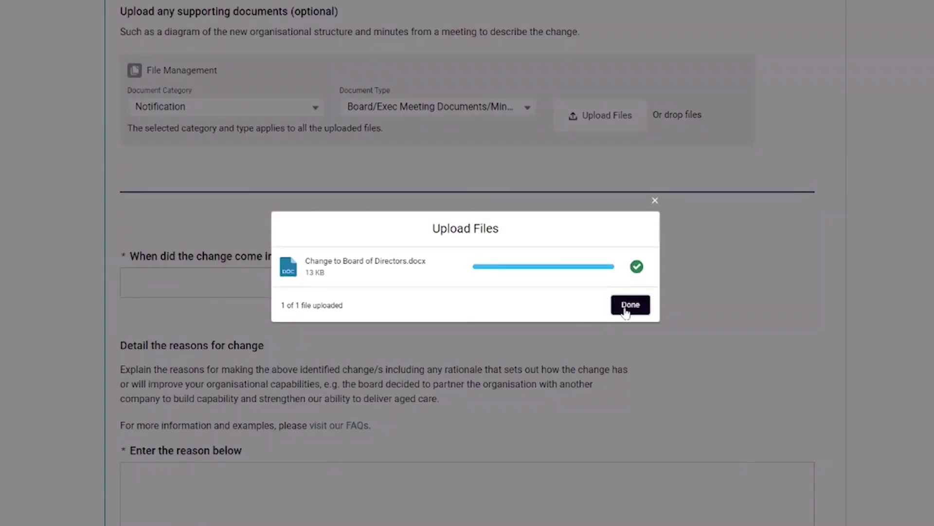
left_click(626, 303)
left_click(353, 324)
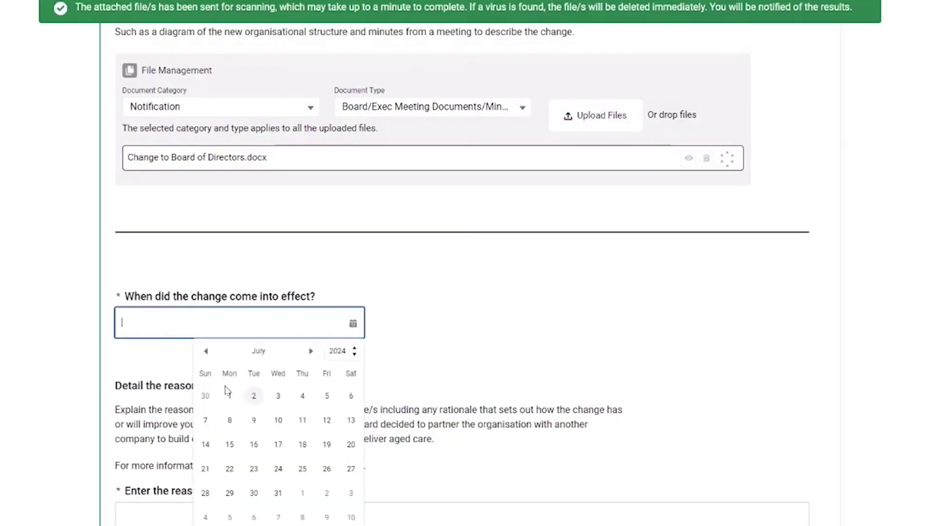
left_click(253, 334)
scroll(253, 334, "down", 3)
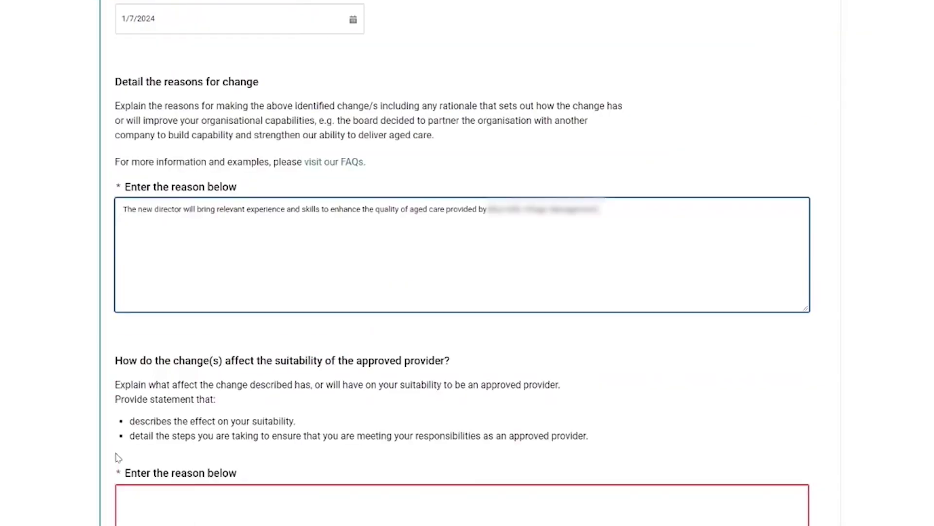
scroll(463, 263, "down", 3)
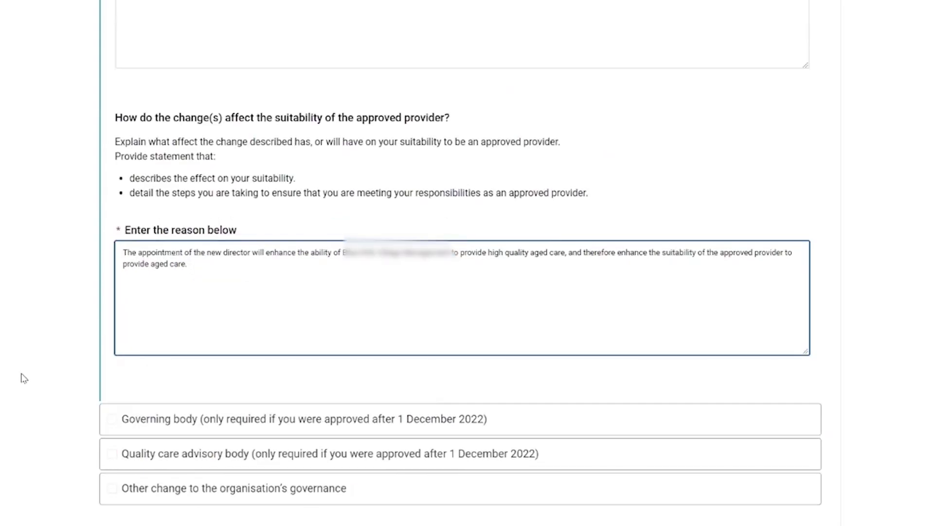
scroll(21, 378, "down", 2)
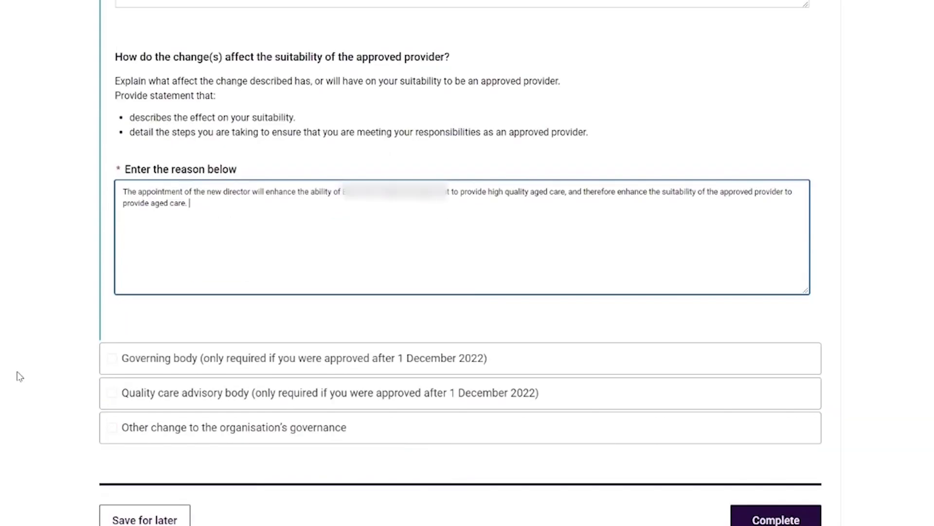
left_click(736, 516)
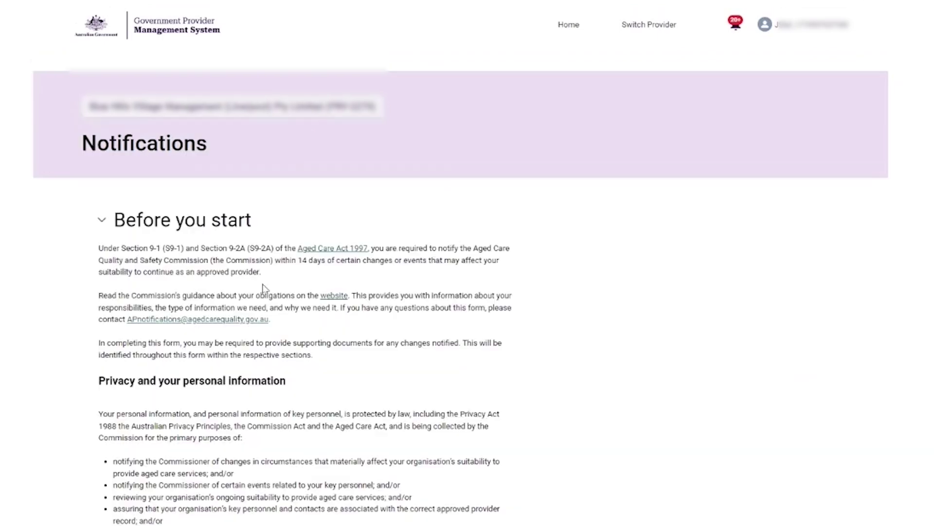
- Add a key personnel change as a new key personnel and continue to contact search
scroll(261, 285, "down", 1)
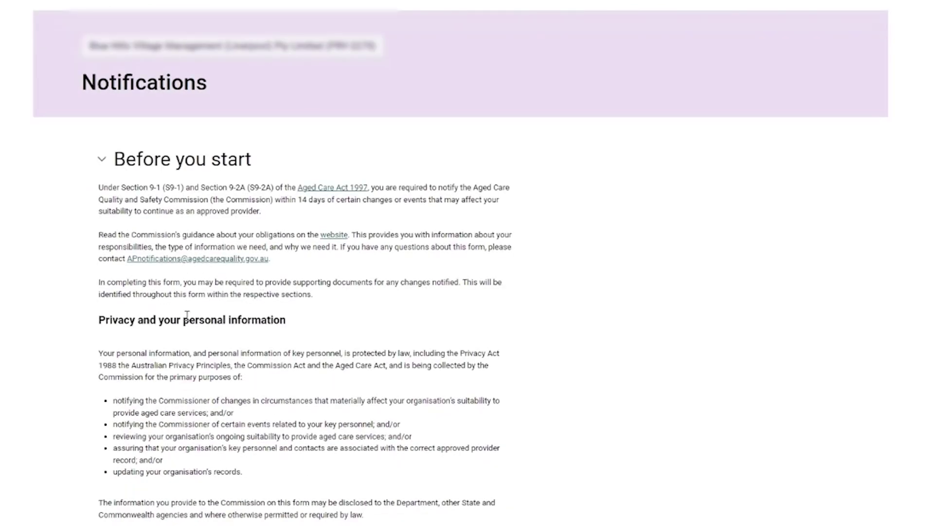
scroll(185, 334, "down", 4)
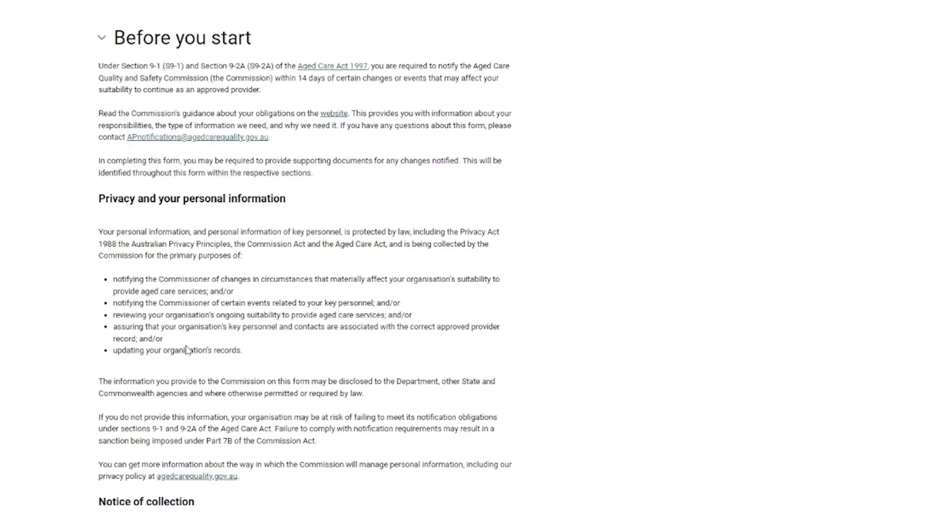
scroll(214, 353, "down", 10)
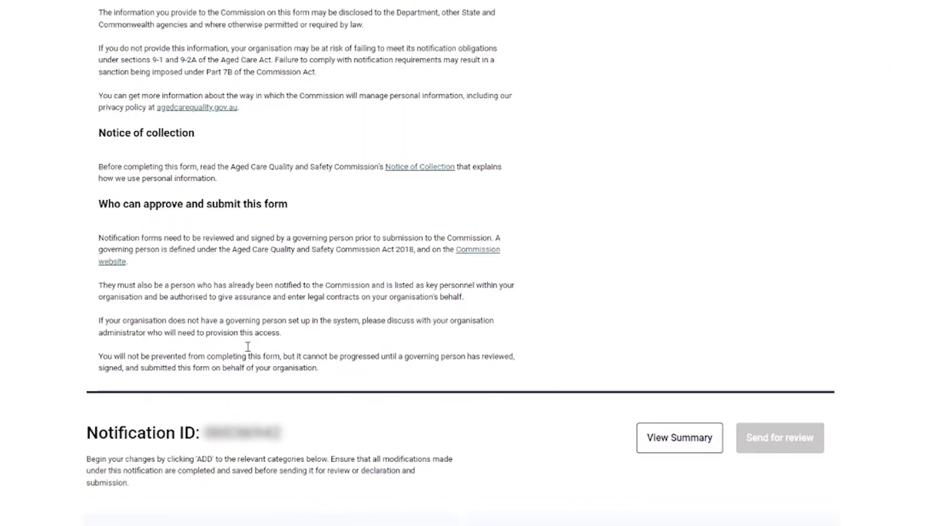
scroll(260, 350, "down", 5)
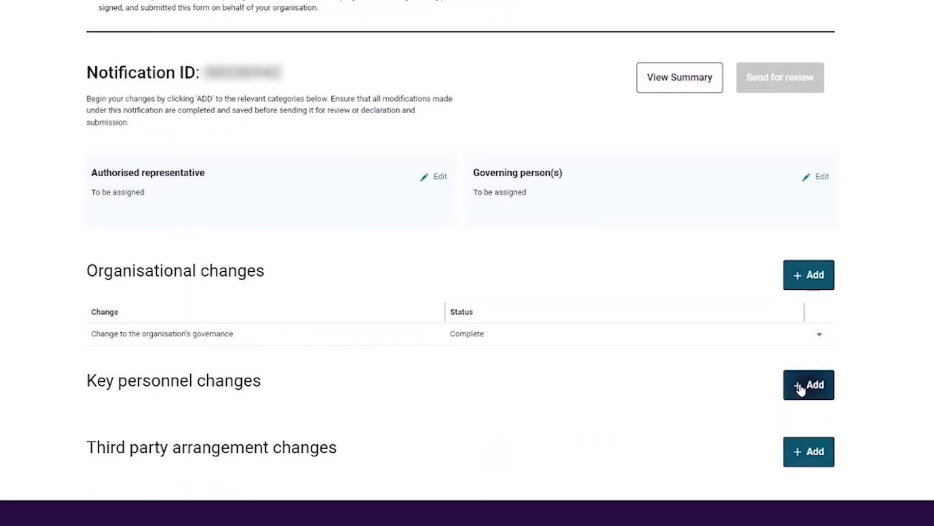
left_click(802, 387)
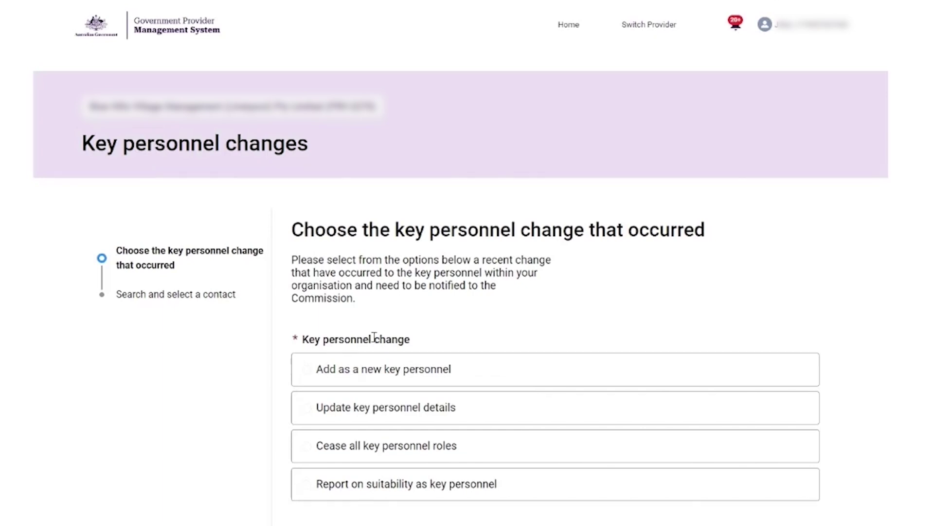
left_click(315, 372)
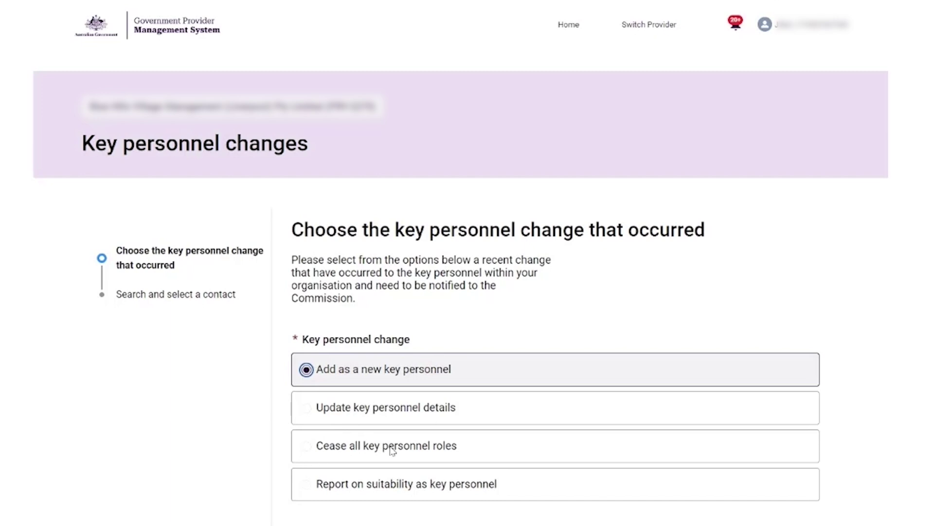
scroll(457, 449, "down", 1)
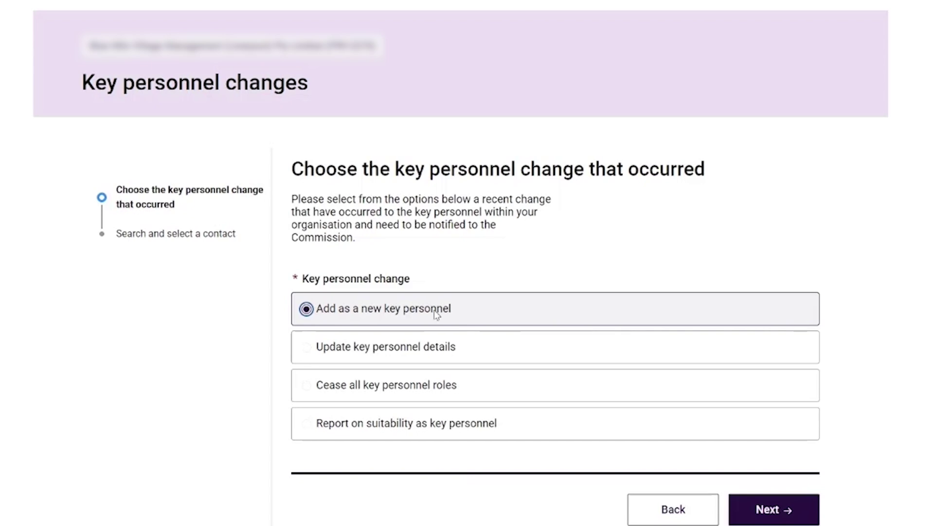
left_click(772, 508)
- Search for the person by first and last name, then create a new contact record
left_click(345, 163)
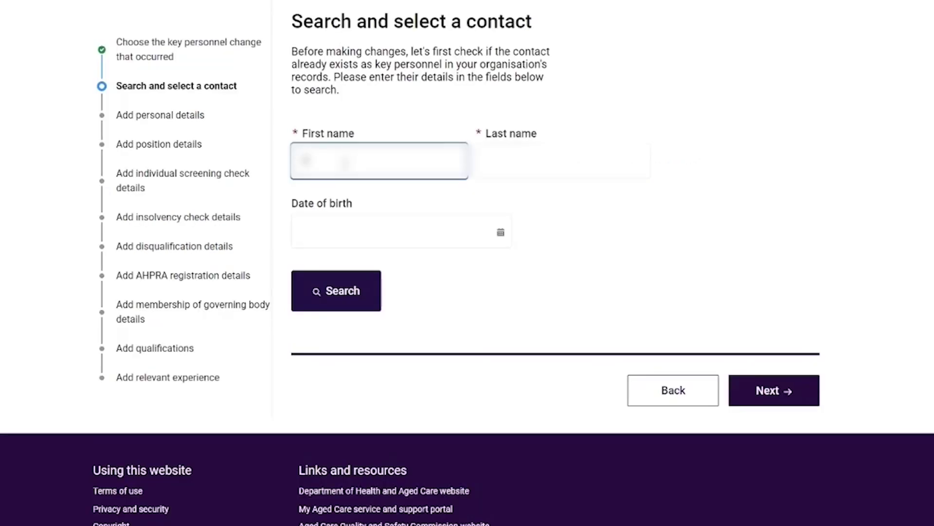
type("ame")
key("Tab")
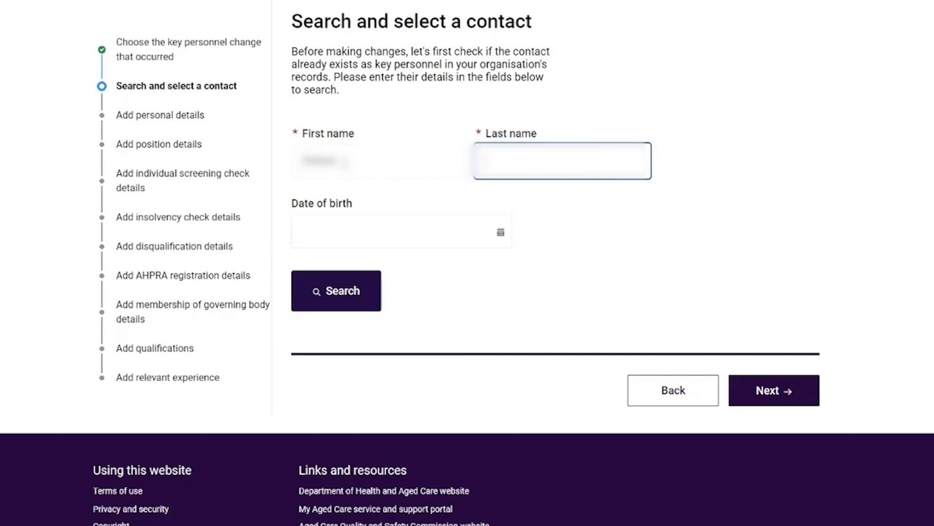
type("Smith")
left_click(343, 297)
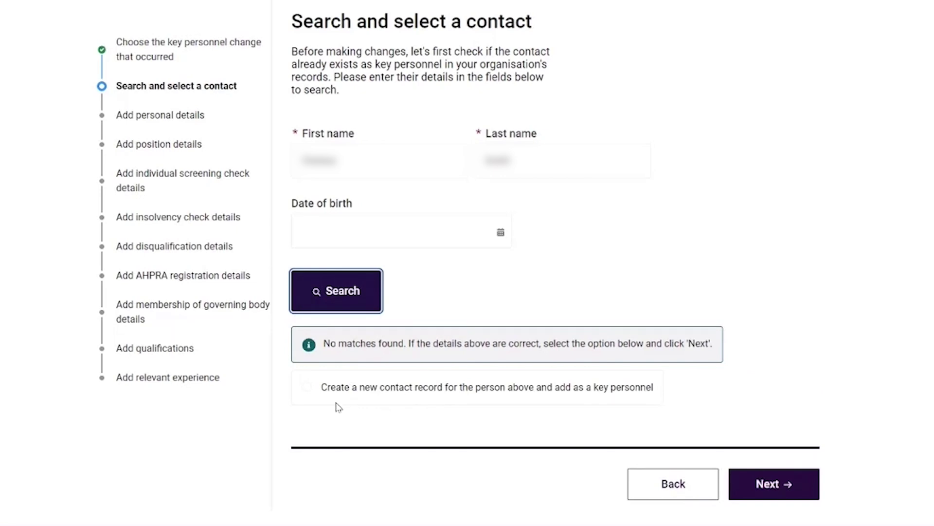
left_click(490, 394)
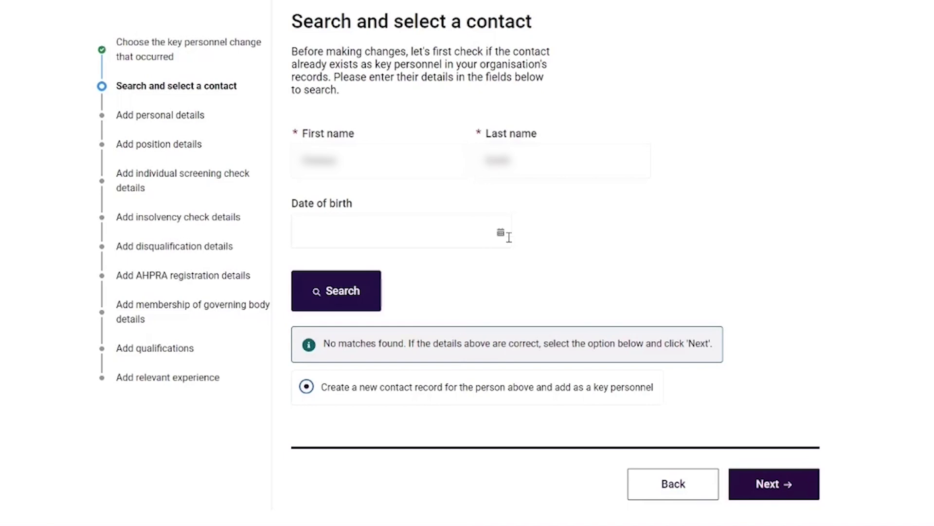
left_click(765, 483)
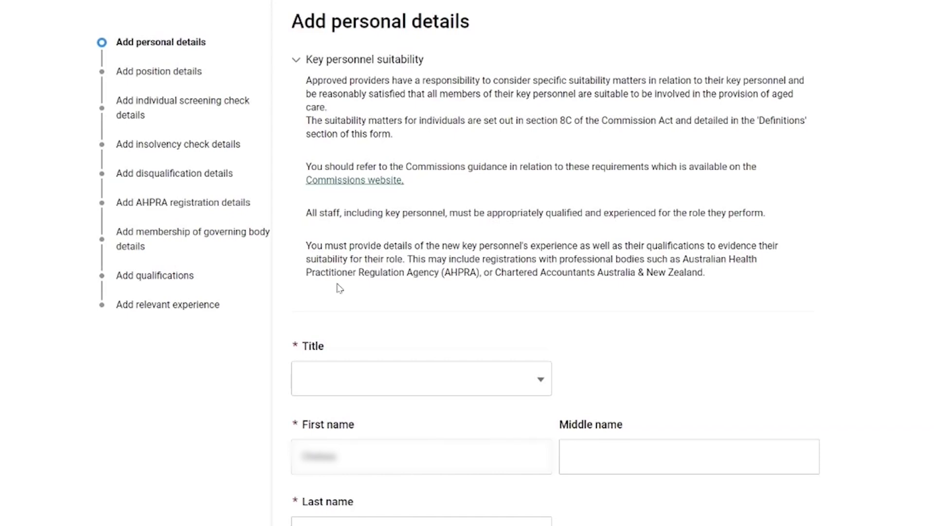
- Choose the person's title and date of birth, then continue to position details
scroll(365, 359, "down", 1)
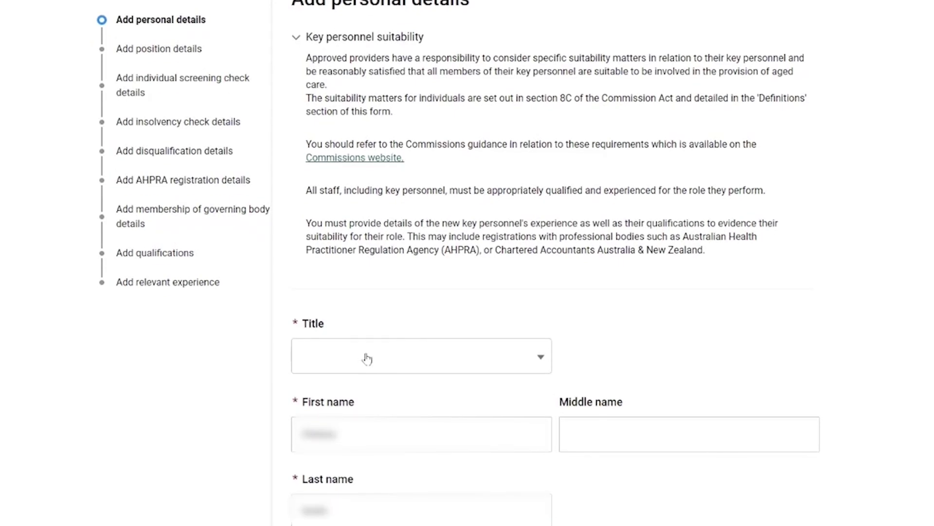
scroll(367, 359, "down", 1)
left_click(348, 268)
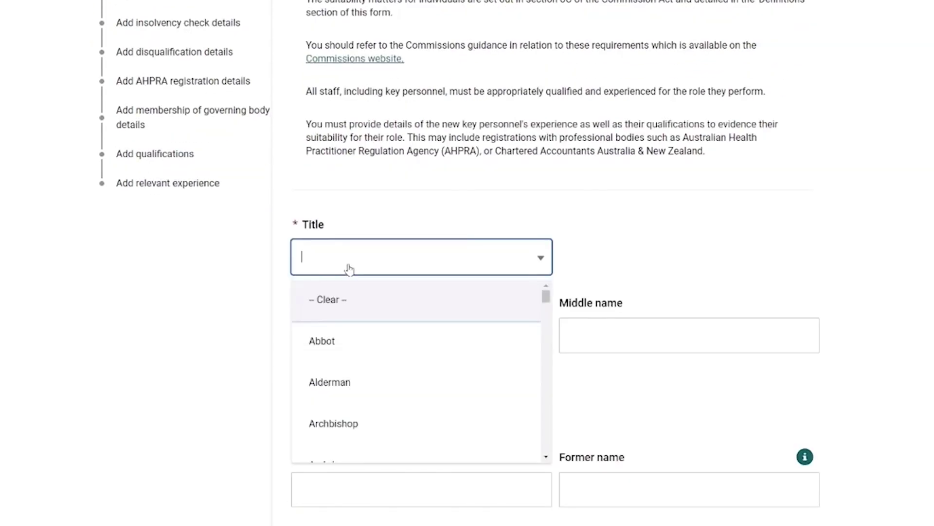
left_click(335, 340)
scroll(334, 343, "down", 1)
scroll(331, 361, "down", 1)
left_click(500, 458)
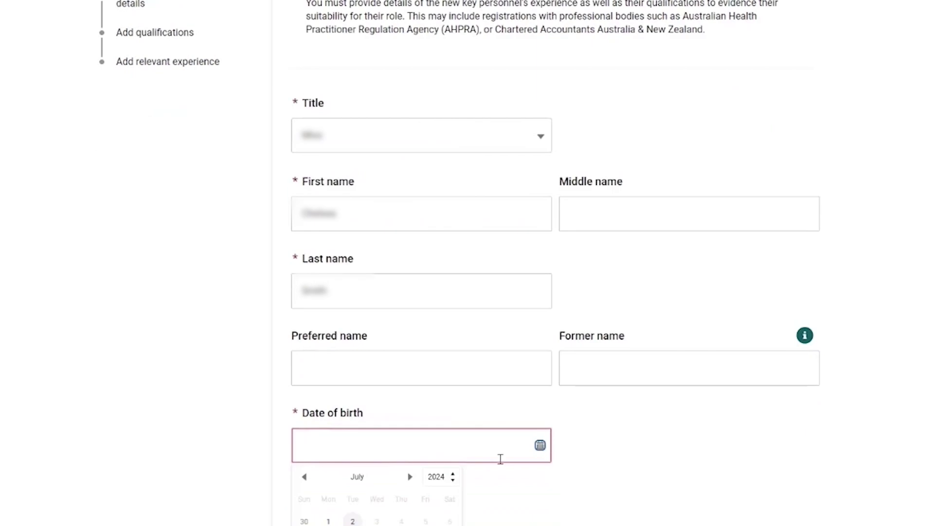
left_click(438, 476)
scroll(437, 370, "up", 10)
left_click(437, 337)
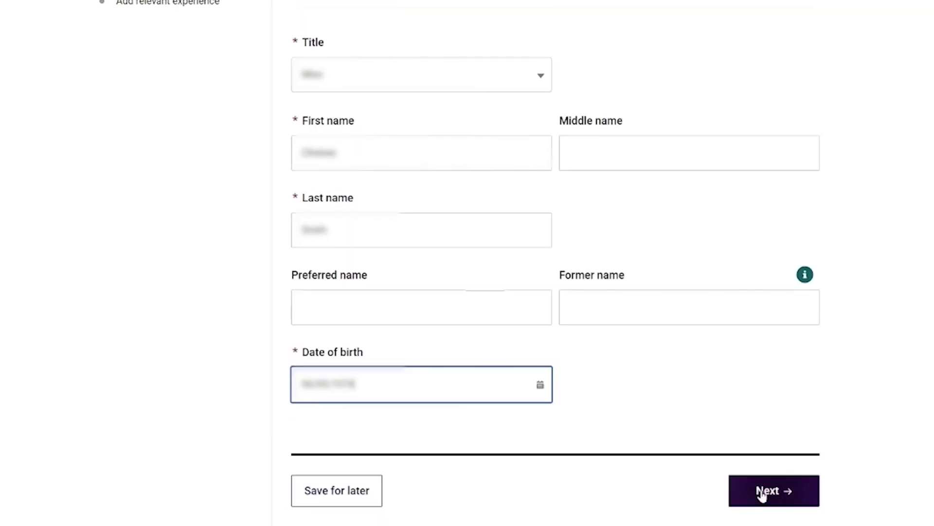
left_click(762, 491)
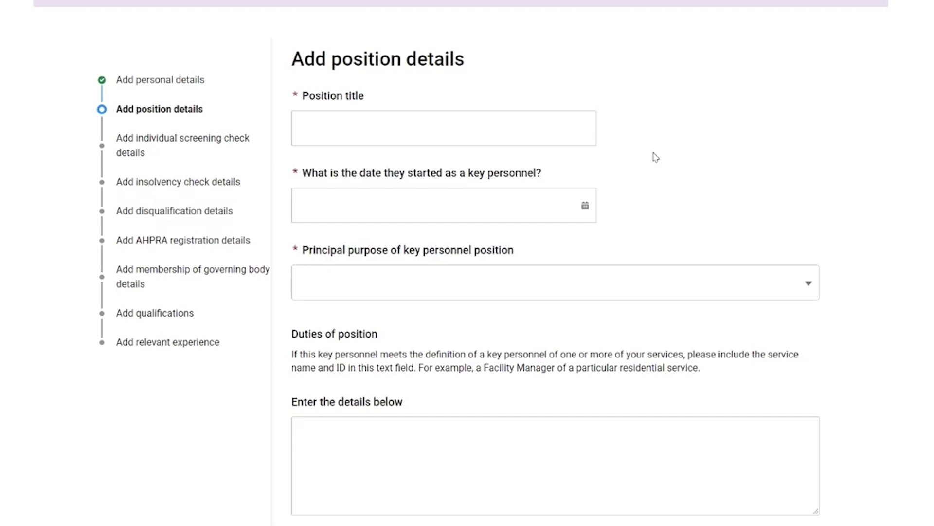
- Enter the position title, start date 01/07/2024 and principal purpose Manager
left_click(503, 127)
type("Manager")
left_click(585, 205)
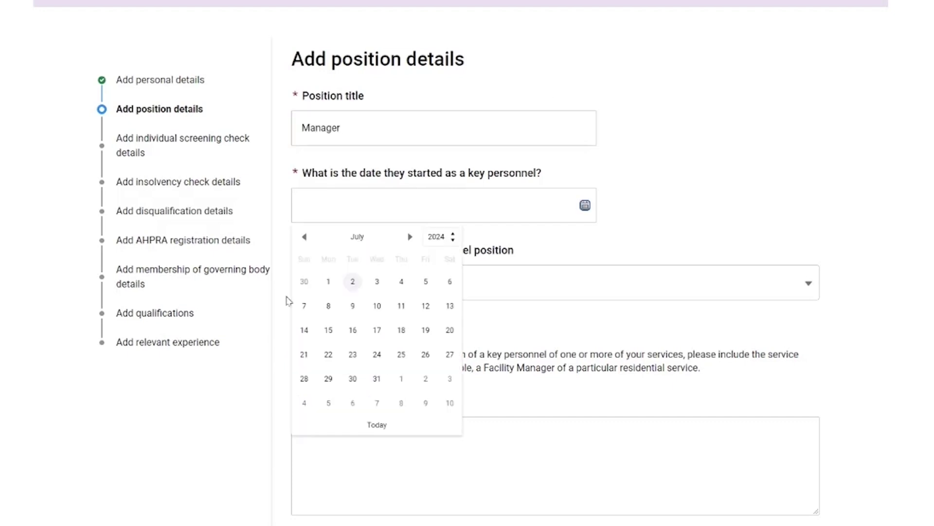
left_click(328, 281)
left_click(338, 292)
scroll(373, 387, "down", 3)
scroll(372, 394, "down", 1)
left_click(350, 440)
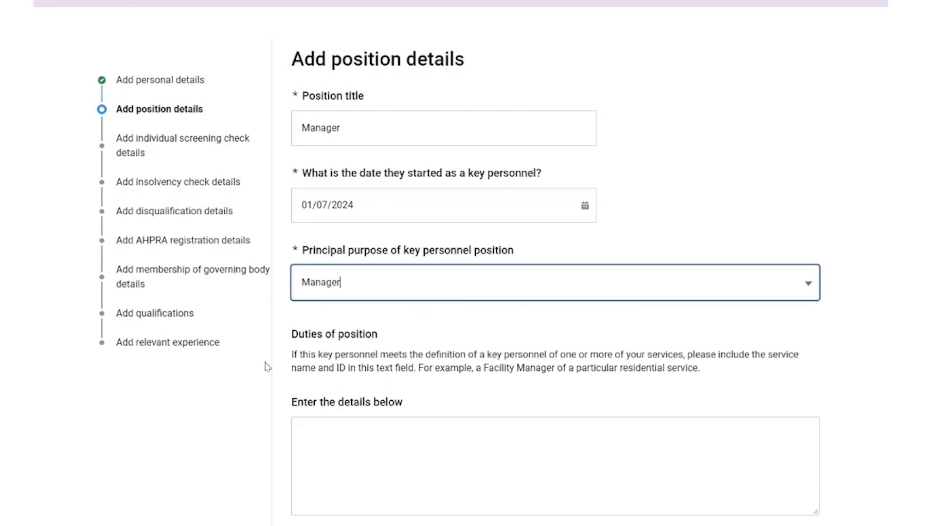
- Enter the main contact number and email address, then advance to screening checks
scroll(267, 365, "down", 3)
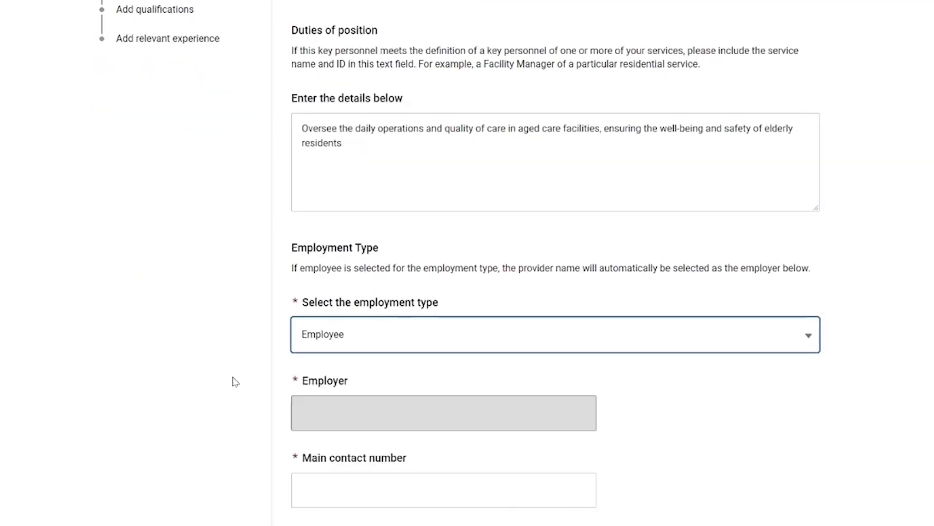
scroll(327, 352, "down", 4)
left_click(343, 315)
left_click(357, 453)
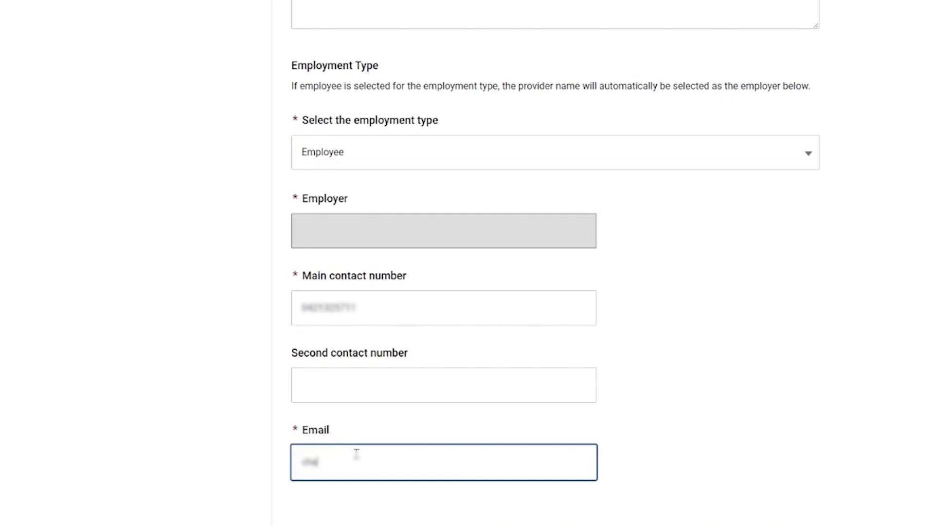
scroll(375, 438, "down", 2)
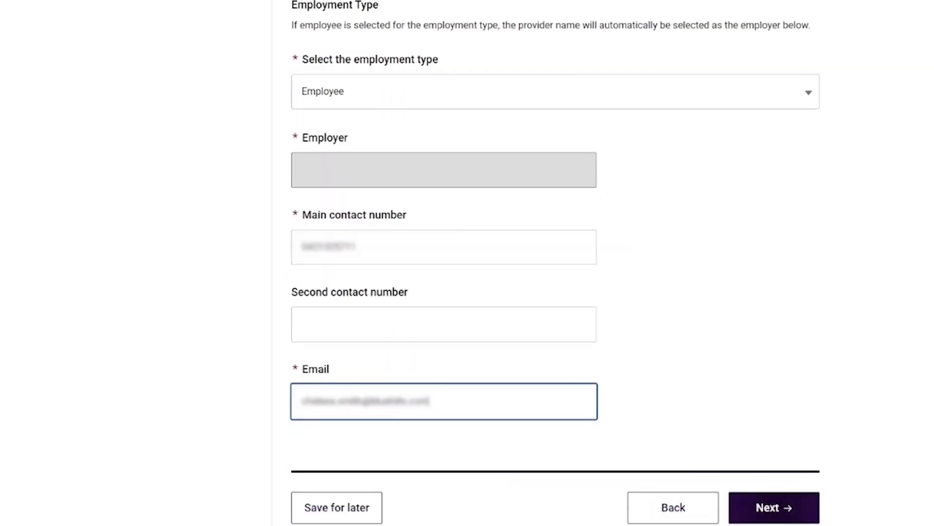
key("Return")
scroll(472, 113, "up", 1)
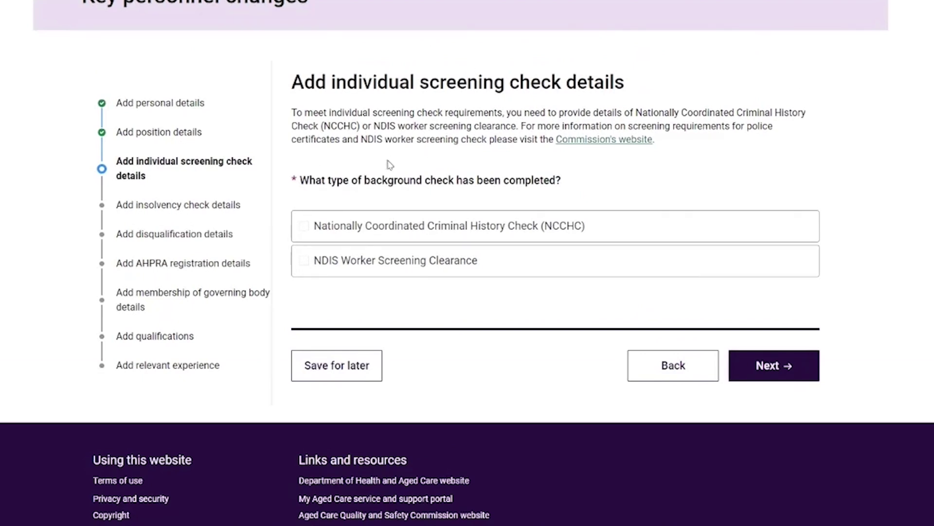
- Mark NDIS Worker Screening Clearance as received and paste in its check number
left_click(305, 265)
scroll(360, 288, "down", 3)
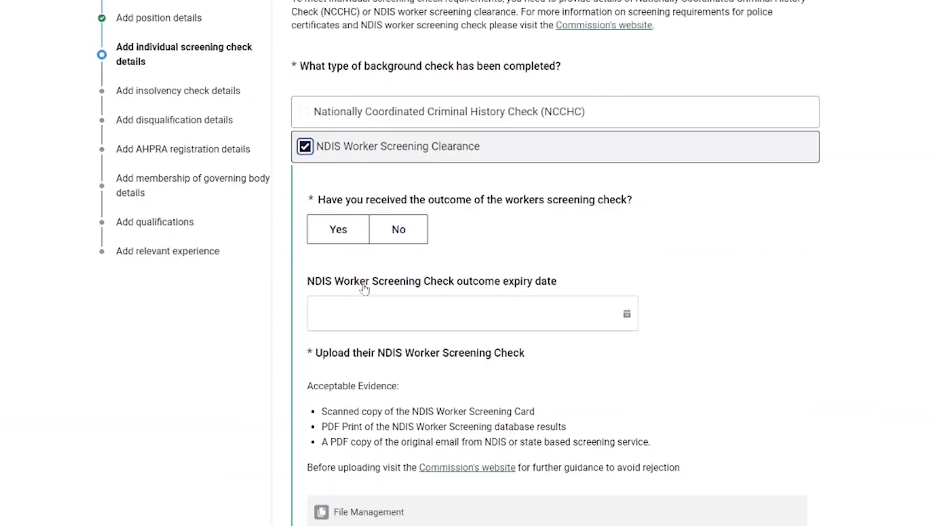
left_click(336, 165)
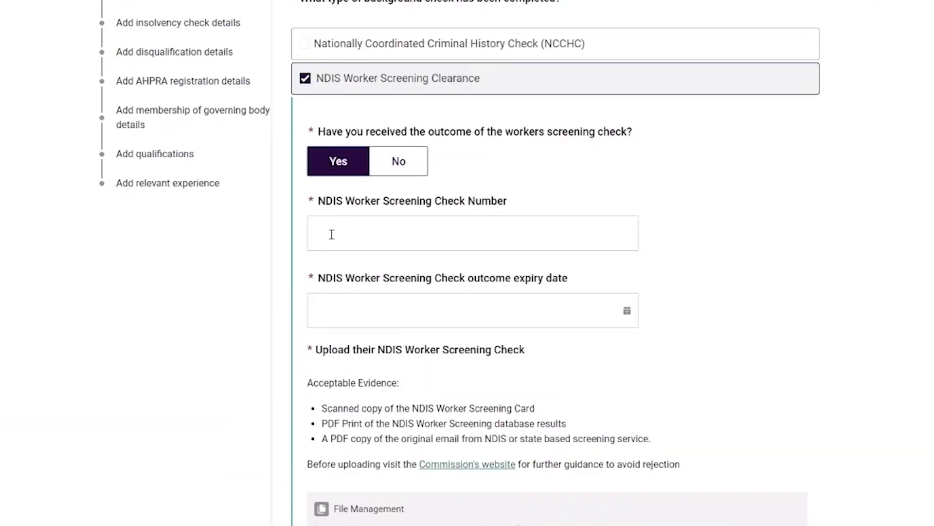
left_click(426, 230)
key("ctrl+v")
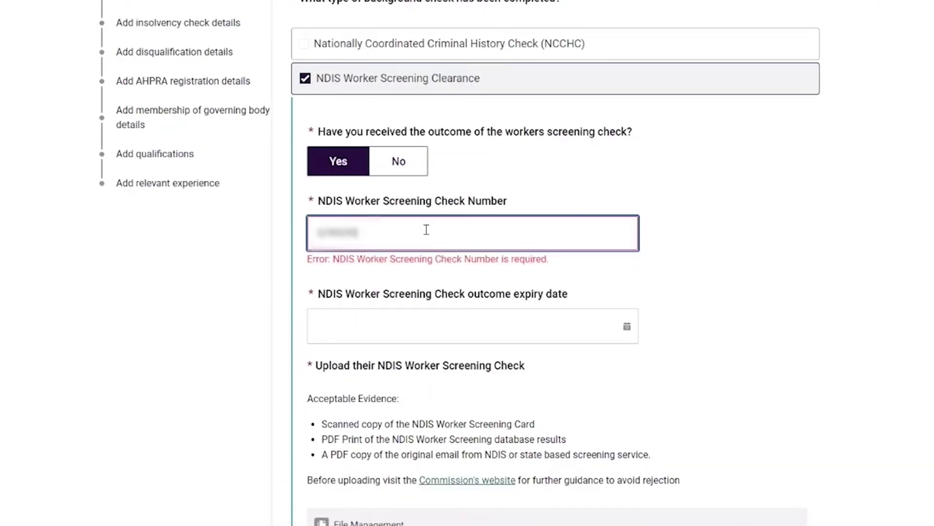
- Set the outcome expiry date to 04/07/2028 and upload the NDIS Worker Screening Check file
left_click(583, 335)
left_click(468, 342)
type("04/07/2028")
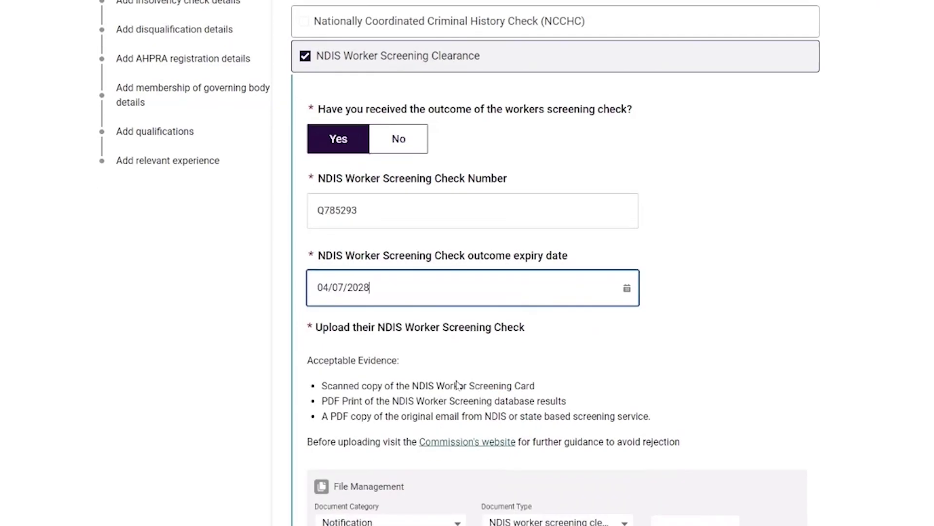
scroll(465, 370, "down", 2)
left_click(694, 449)
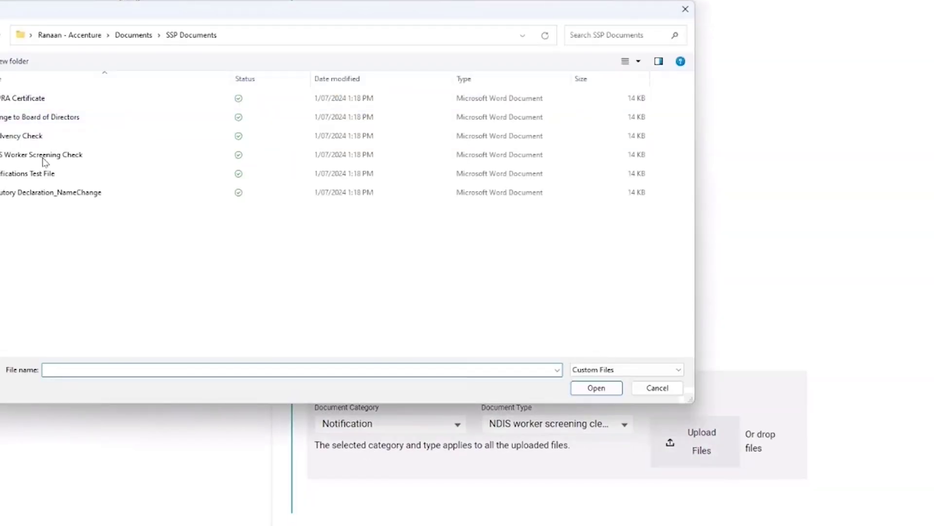
double_click(42, 154)
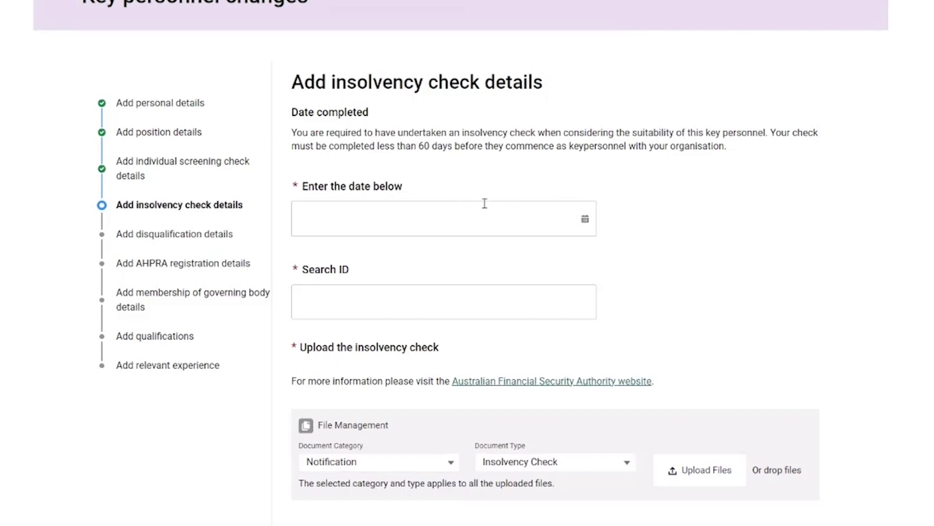
- Set the insolvency check date to 03/06/2024, enter the Search ID, upload Insolvency Check.docx
left_click(586, 219)
left_click(305, 248)
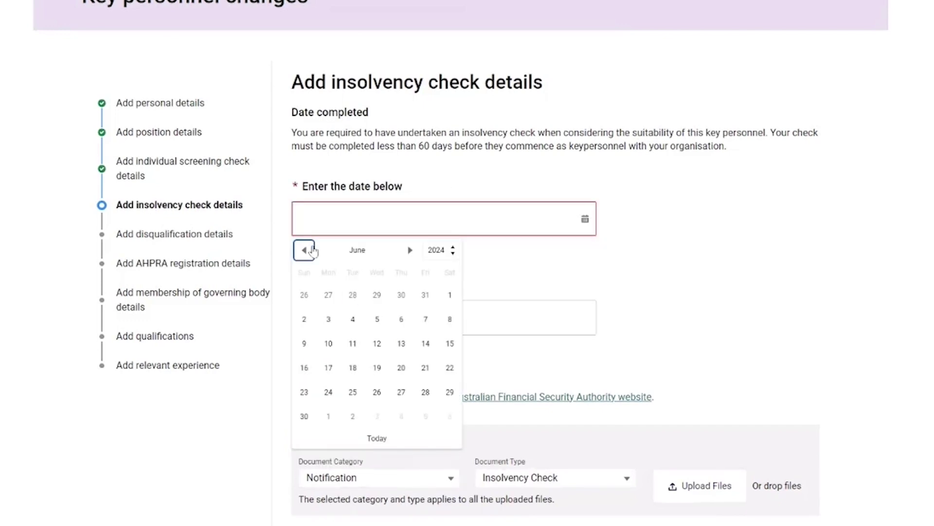
left_click(328, 316)
left_click(361, 310)
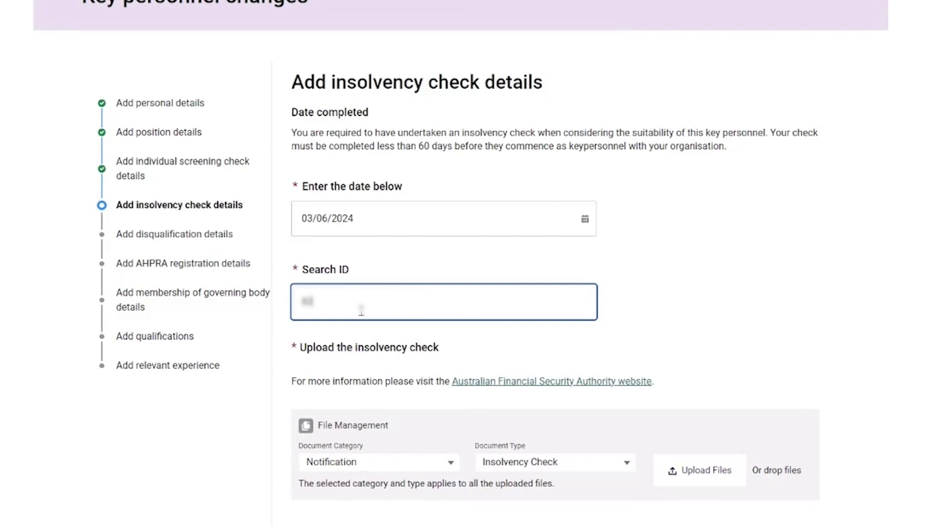
scroll(680, 396, "down", 1)
left_click(693, 410)
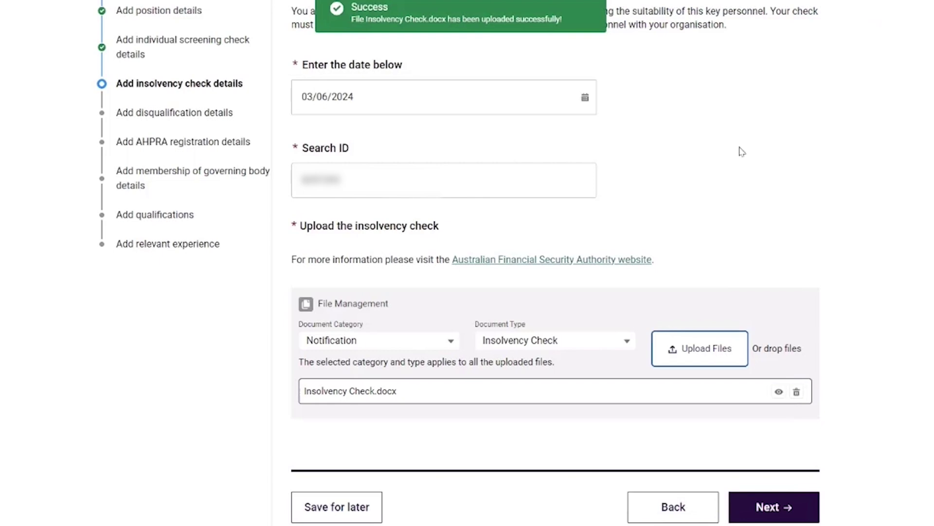
left_click(774, 511)
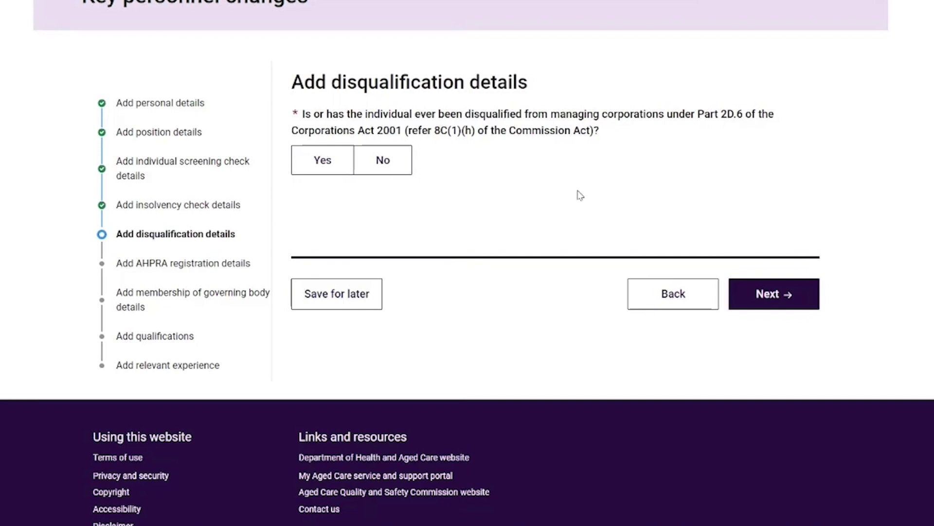
- Record that the person was never disqualified, is AHPRA-registered, and not responsible for nursing services
left_click(403, 168)
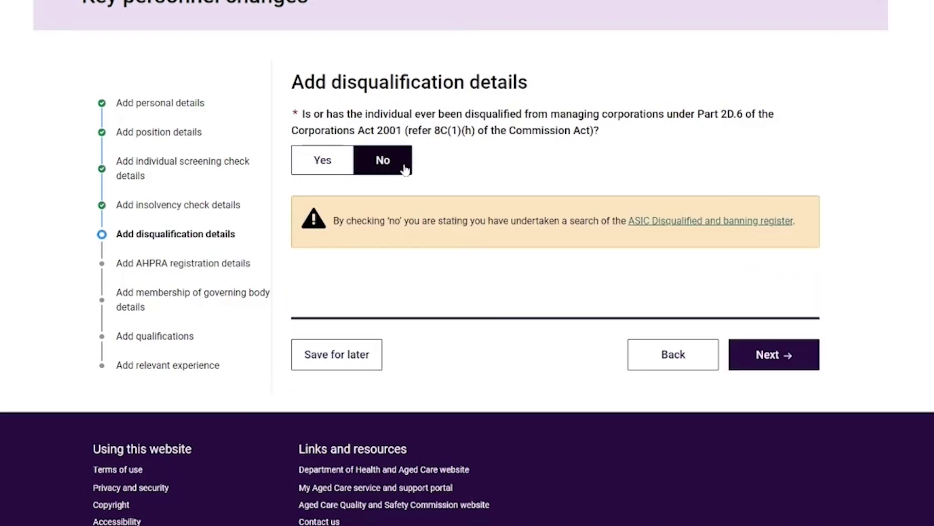
left_click(768, 354)
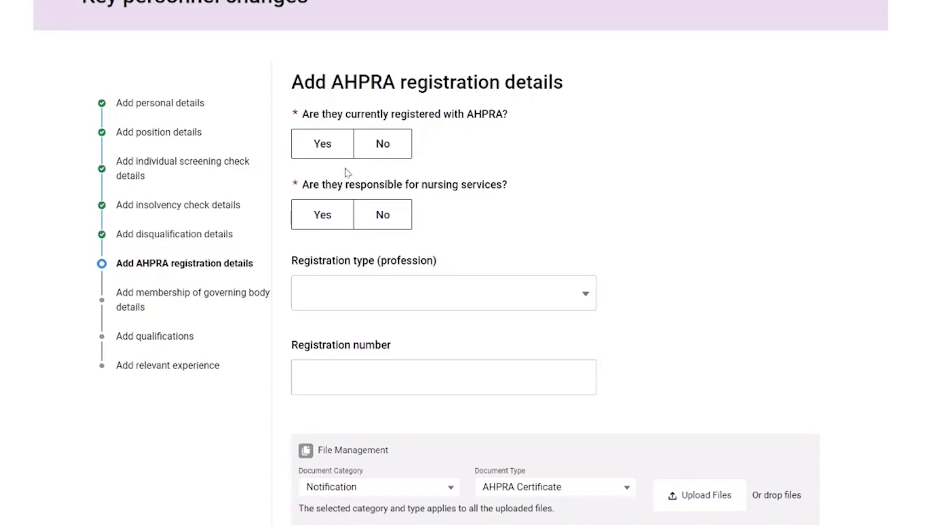
left_click(330, 155)
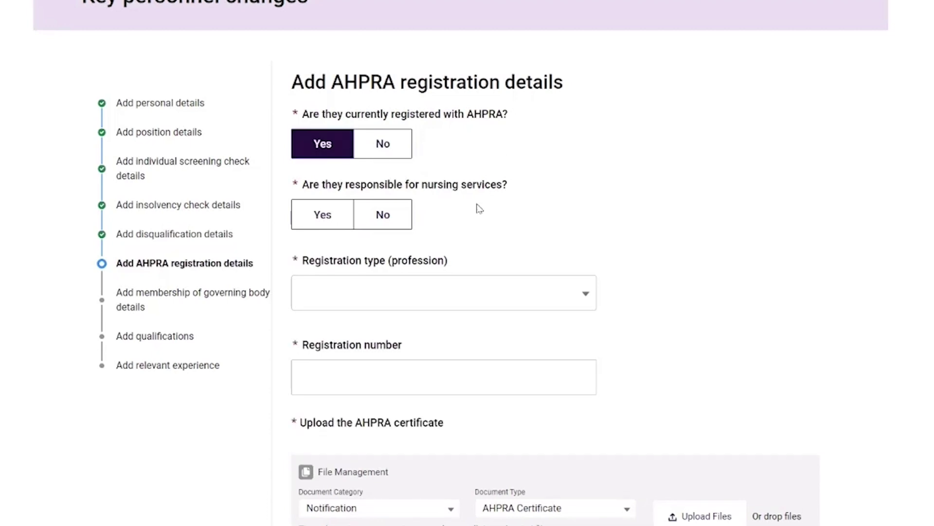
left_click(397, 224)
- Set AHPRA registration type to Dental practice, enter the registration number, upload AHPRA Certificate.docx
scroll(570, 215, "down", 2)
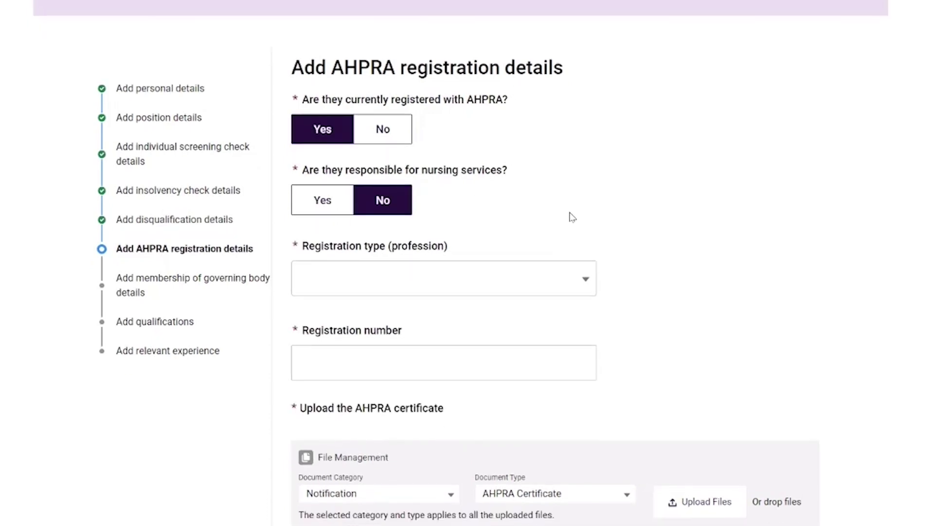
left_click(566, 221)
left_click(397, 257)
scroll(649, 305, "down", 2)
key("ctrl+v")
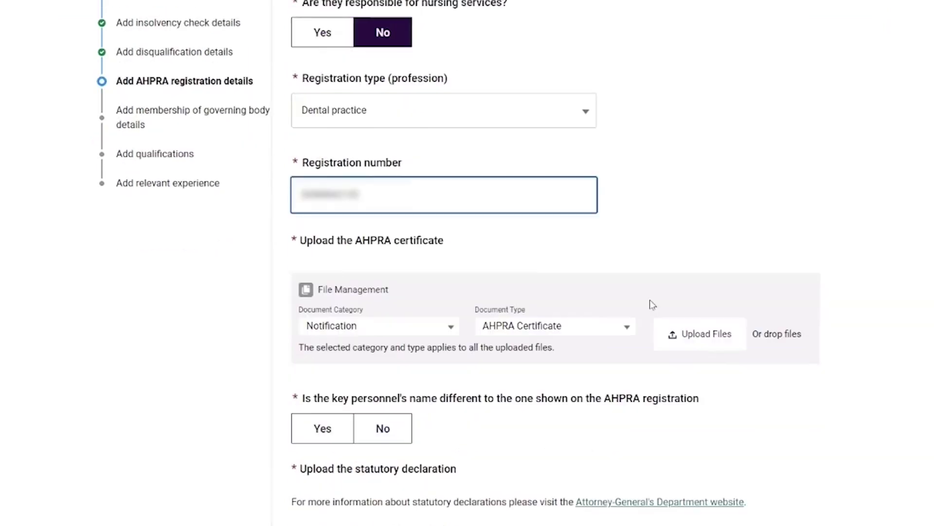
left_click(681, 324)
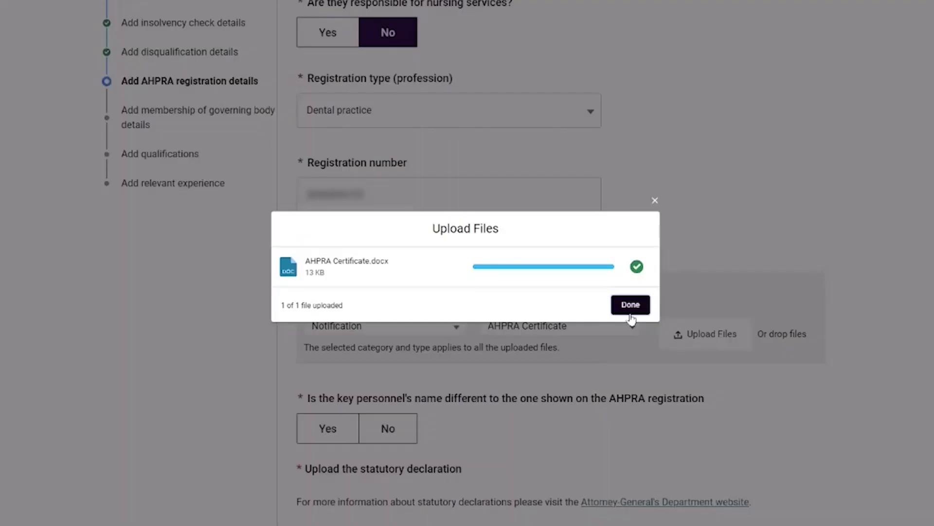
left_click(633, 304)
- Answer Yes to the name difference and upload Statutory Declaration_NameChange.docx
scroll(599, 387, "down", 5)
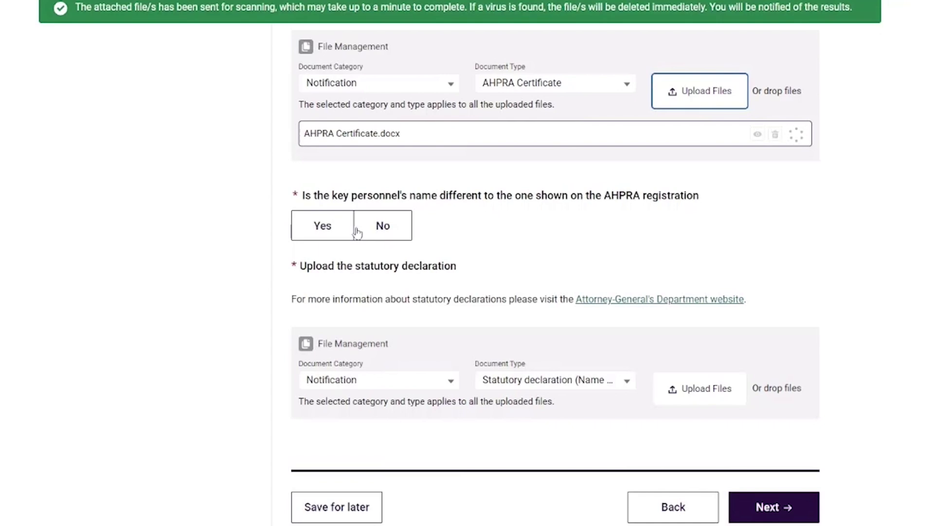
left_click(321, 236)
left_click(677, 392)
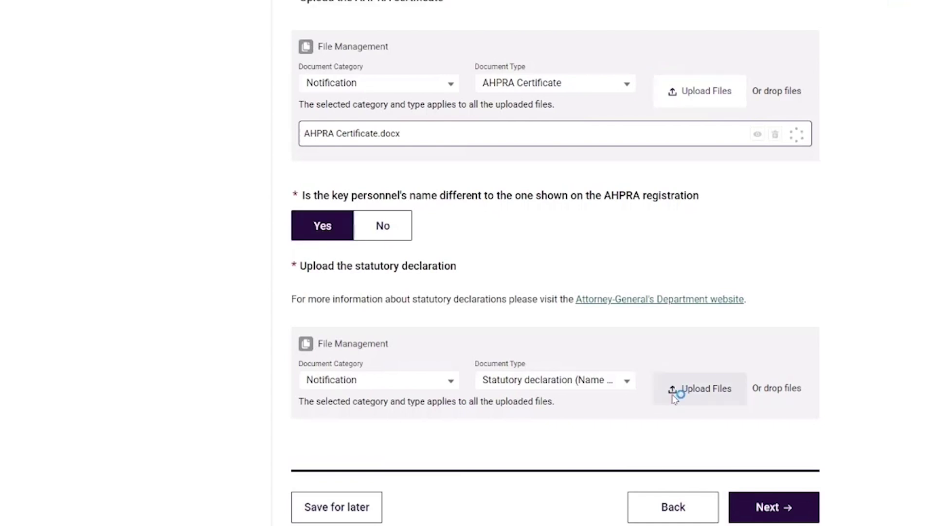
double_click(51, 193)
left_click(624, 364)
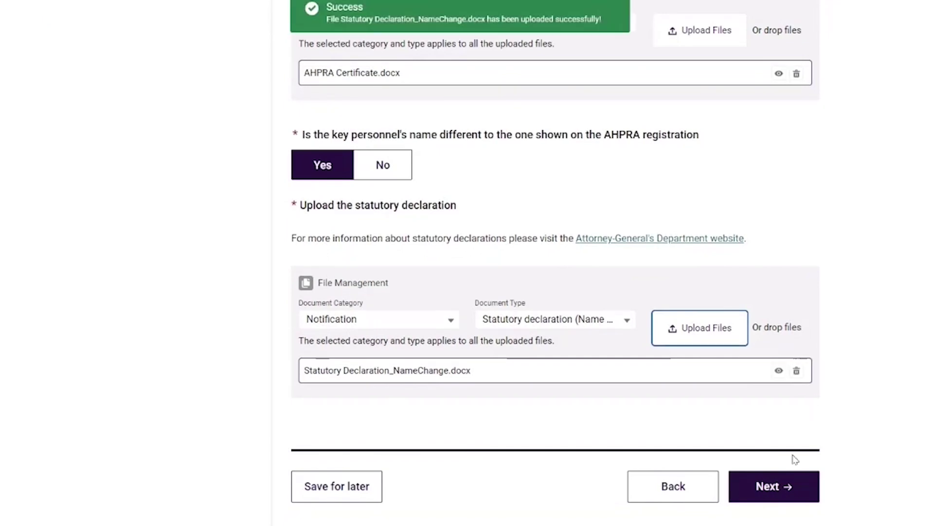
left_click(774, 485)
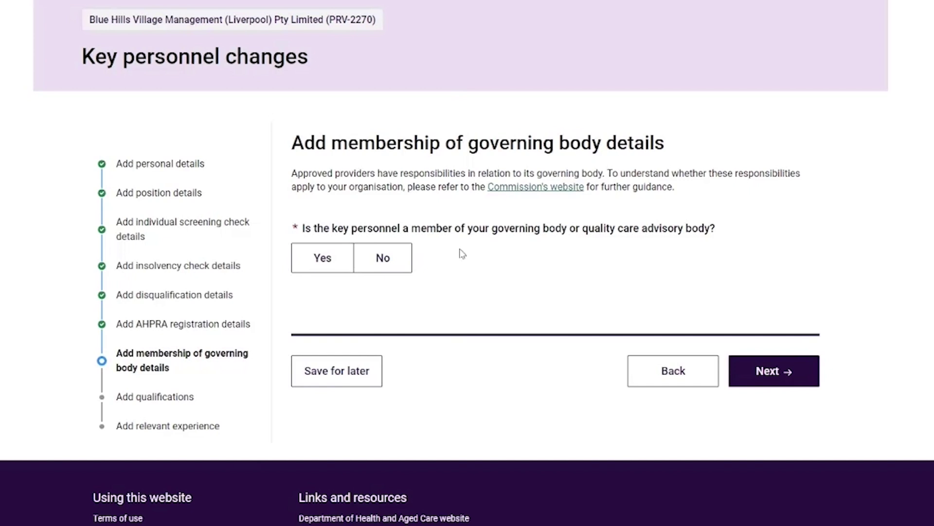
- Answer No to governing body membership; add Bachelor of Dental Science (Honours), University of Melbourne, with date obtained
left_click(382, 261)
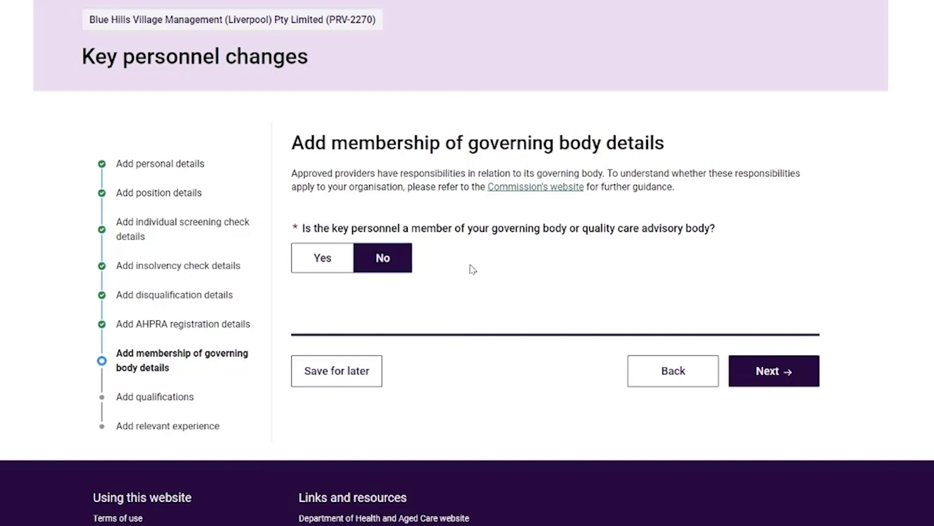
left_click(789, 373)
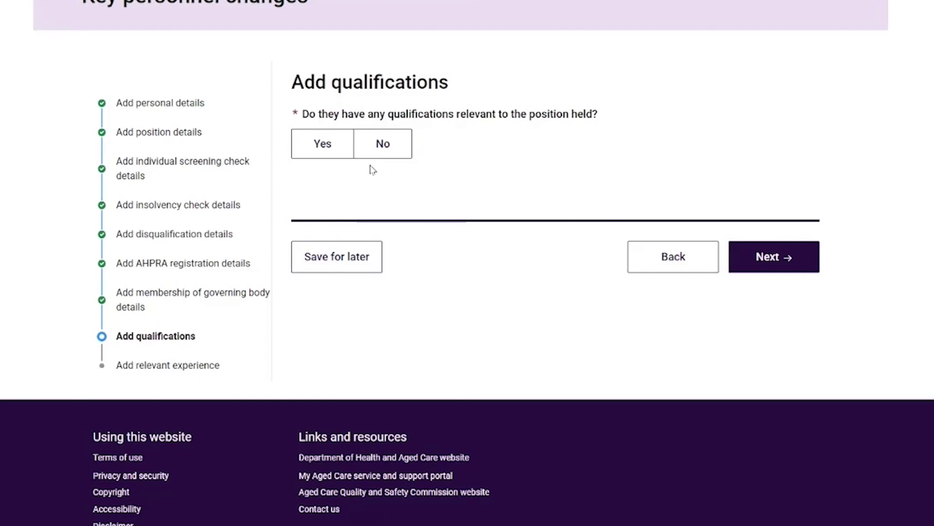
left_click(327, 152)
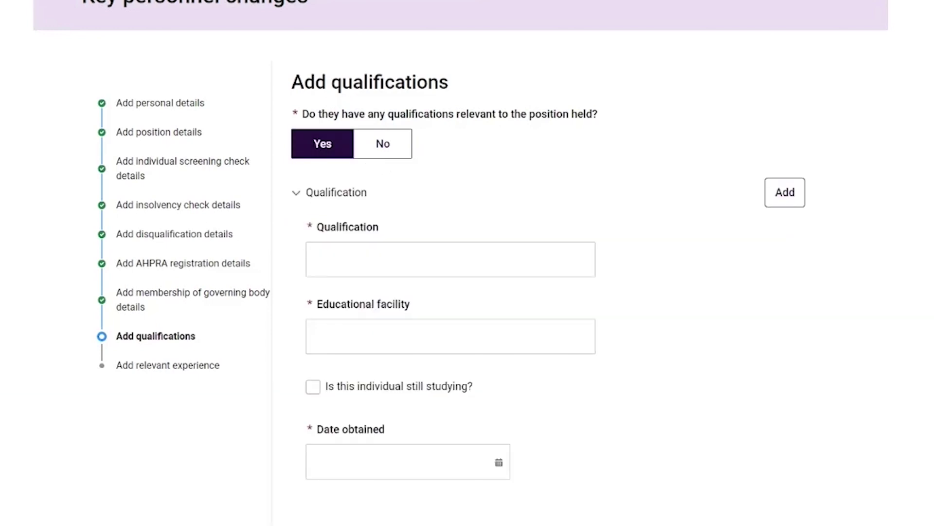
left_click(428, 259)
type("Bachelor of Dental Science (Honours)")
left_click(444, 336)
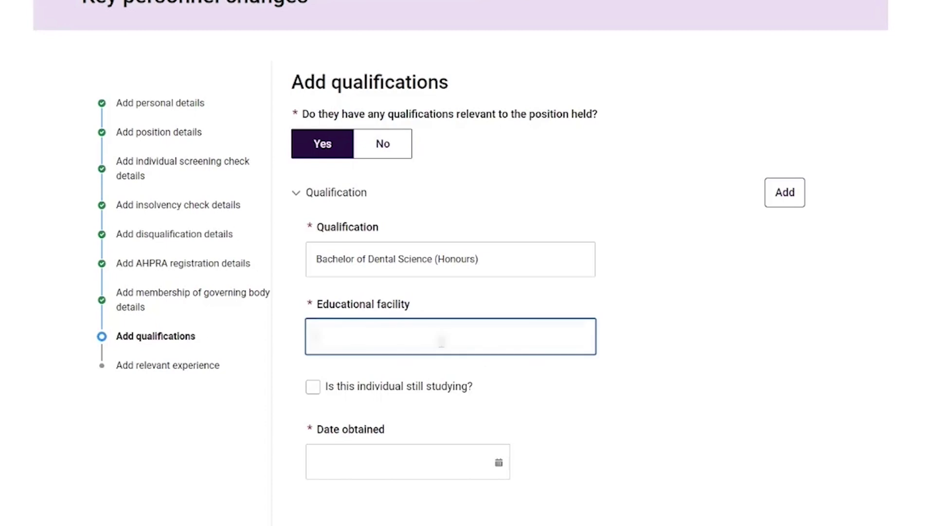
type("University of Melbourne")
left_click(498, 466)
left_click(438, 463)
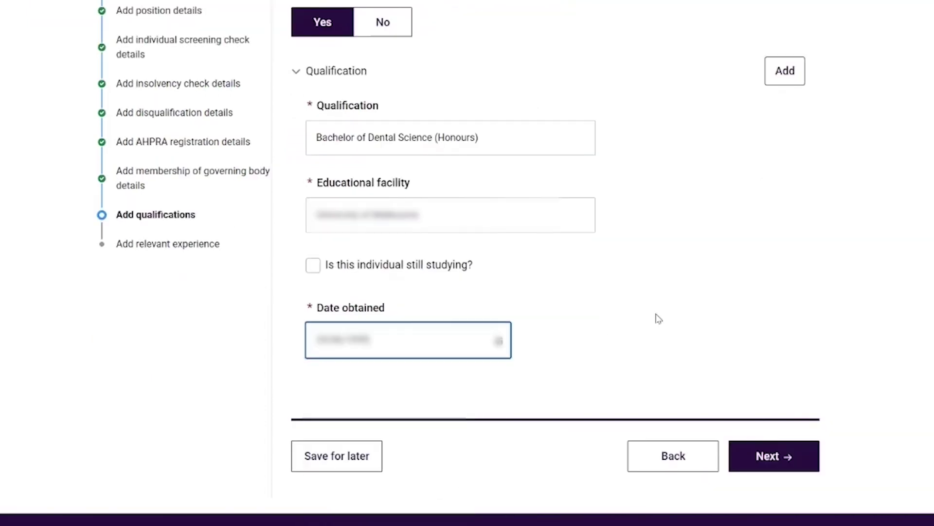
scroll(659, 340, "up", 1)
left_click(770, 513)
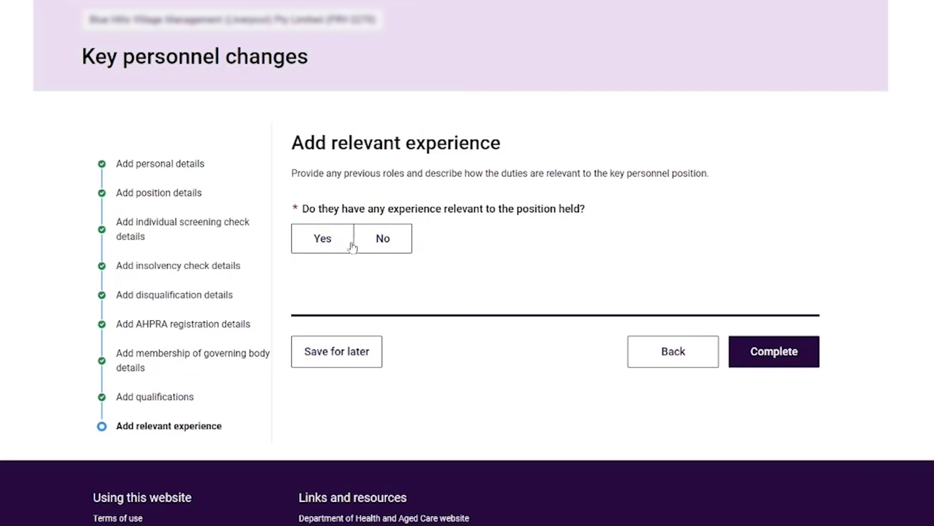
- Add relevant experience at employer Alfred Health with the pasted role description
left_click(322, 239)
scroll(355, 237, "down", 3)
left_click(355, 237)
type("Alfred Health")
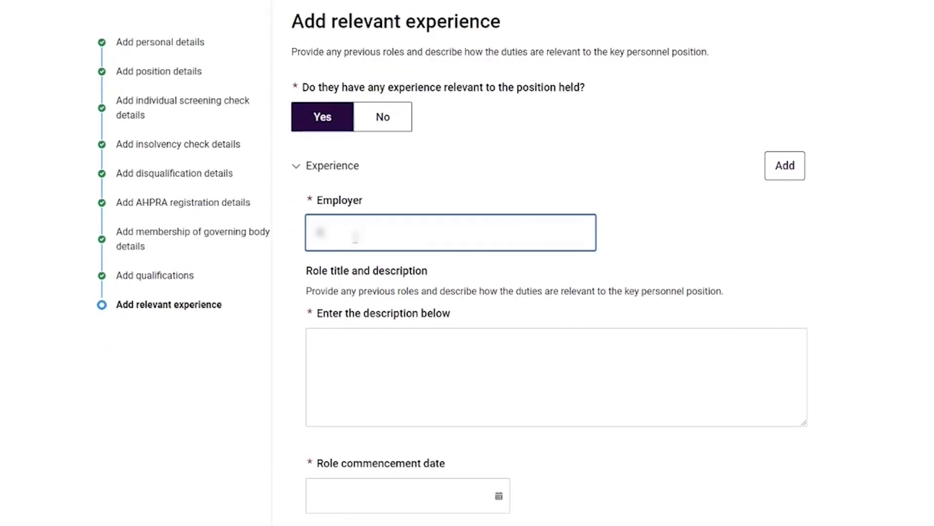
scroll(182, 157, "down", 1)
left_click(474, 304)
type("Head of Dentistry - Managed the dental department and oversaw clinical operations, ensuring high standards of patient care, coordinating with other medical departments, and leading dental staff and training programs")
scroll(475, 304, "down", 1)
- Set the role dates from 07/05/2012 to 31/05/2024 and complete the key personnel entry
left_click(499, 376)
left_click(450, 413)
left_click(452, 278)
left_click(317, 404)
left_click(317, 405)
left_click(344, 470)
scroll(501, 398, "down", 1)
left_click(500, 397)
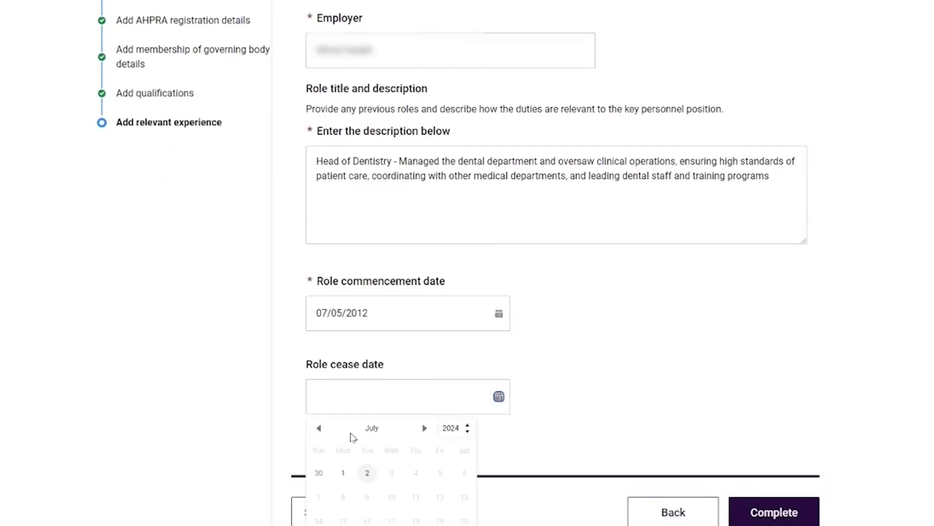
left_click(343, 471)
scroll(583, 352, "down", 1)
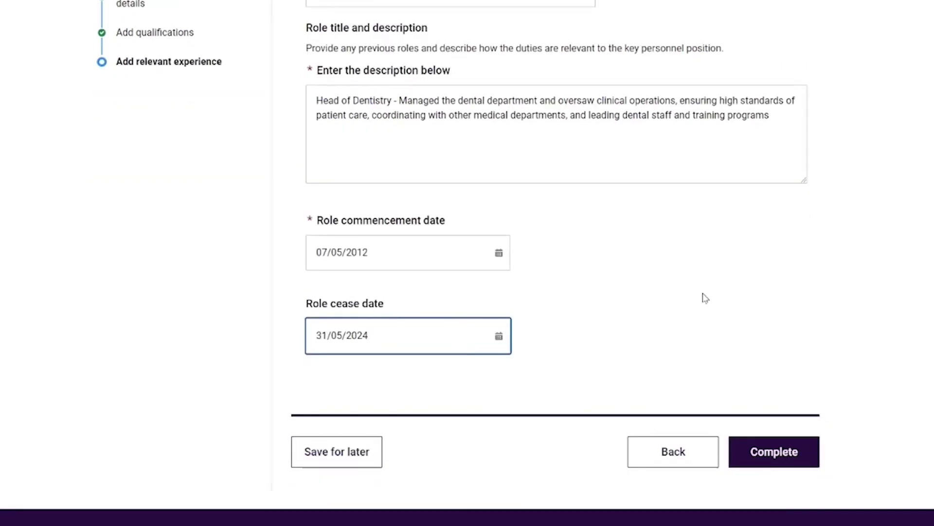
left_click(774, 455)
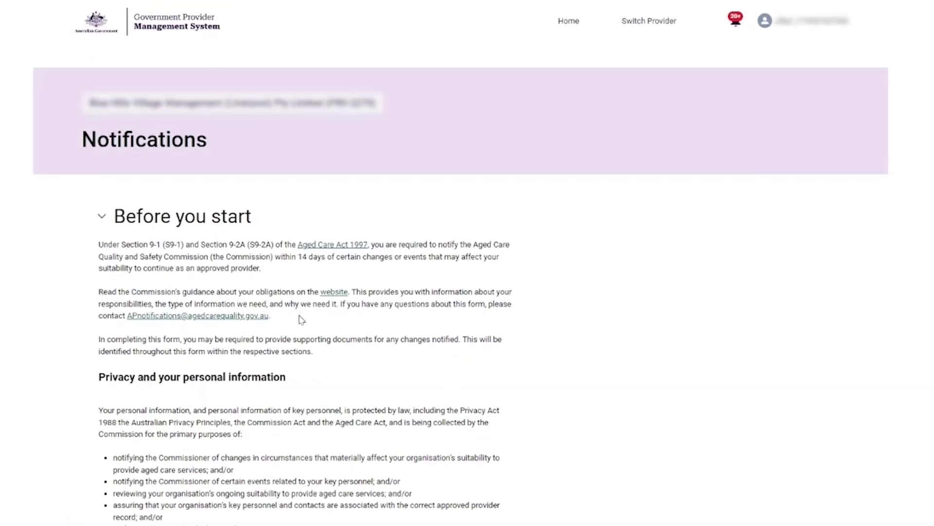
- Set the authorised representative's role to Senior Manager and enter their full name, phone number and e-mail
scroll(307, 318, "down", 2)
scroll(299, 315, "down", 1)
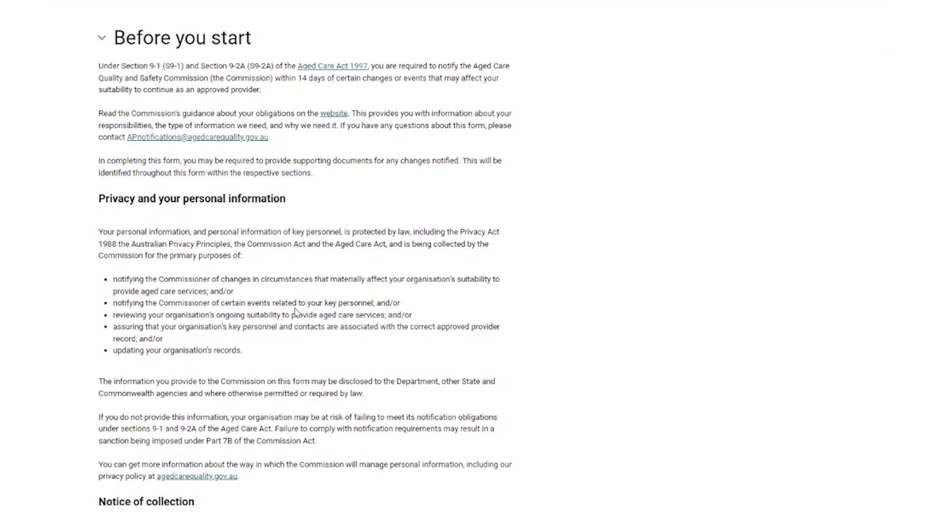
scroll(296, 311, "down", 10)
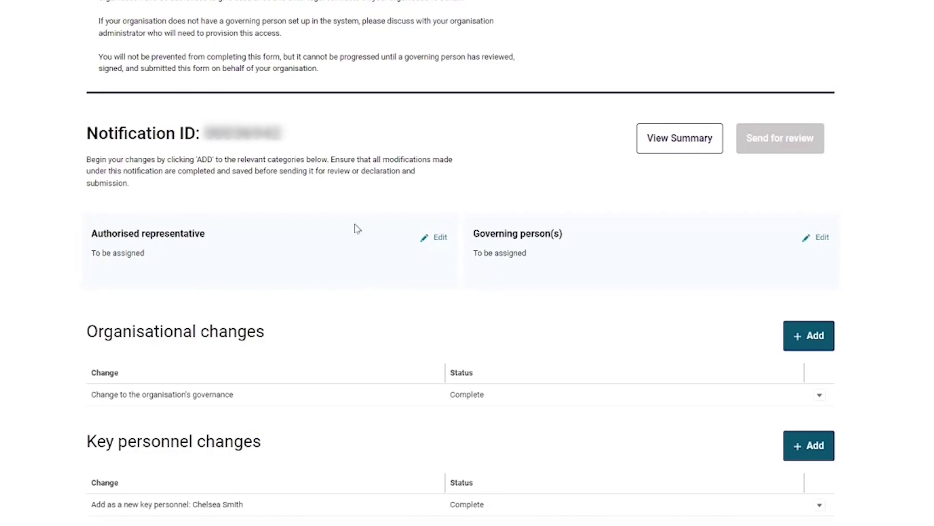
left_click(432, 240)
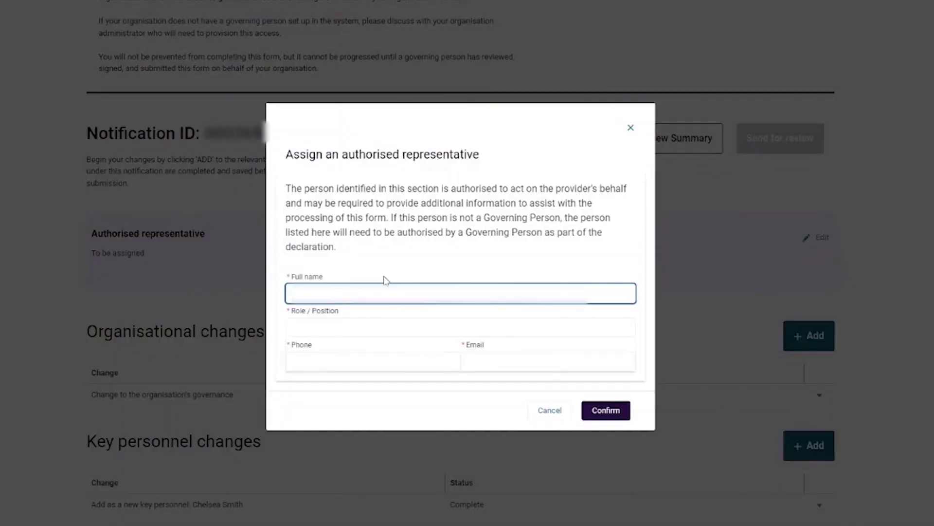
type("Joe Bloggs")
key("Tab")
type("Senior ")
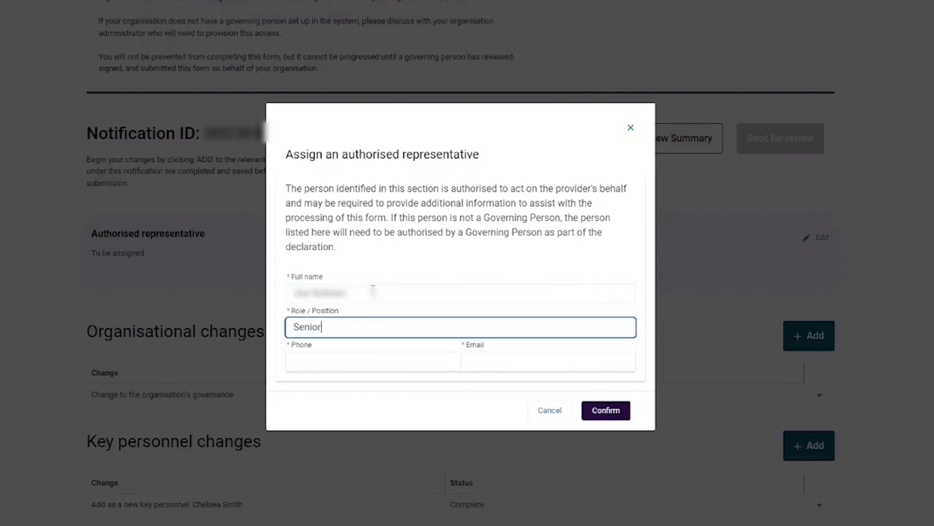
type("Manager")
left_click(335, 369)
left_click(486, 362)
type("joe")
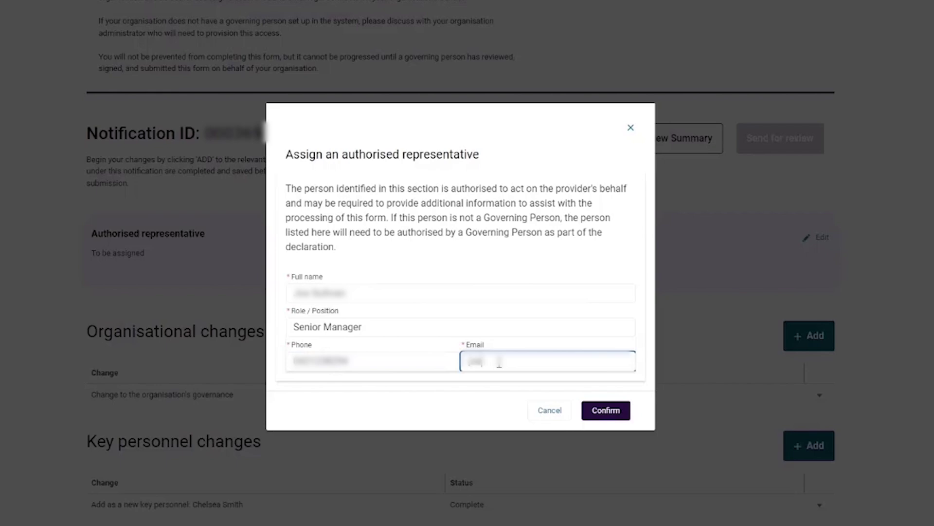
type(".bullman@example.com")
left_click(598, 410)
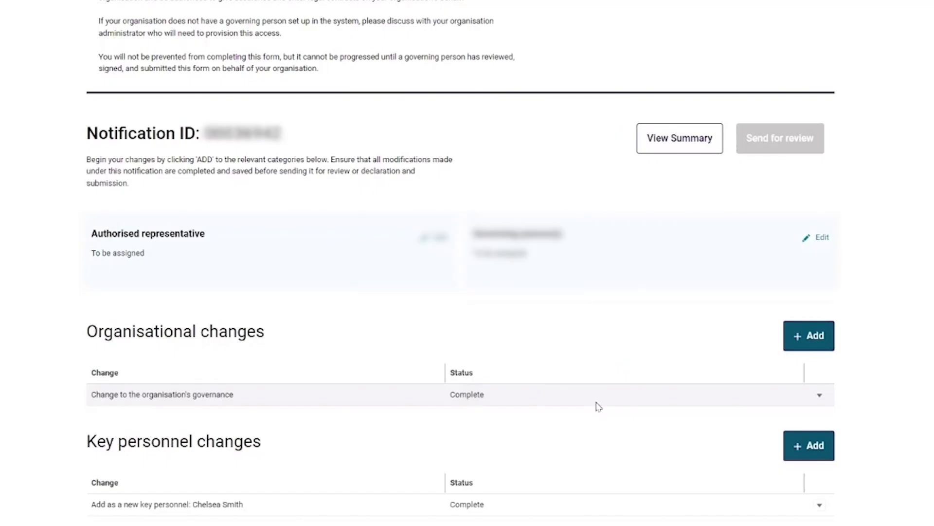
- Nominate the listed Governing Person entry as the notification's approver
left_click(822, 238)
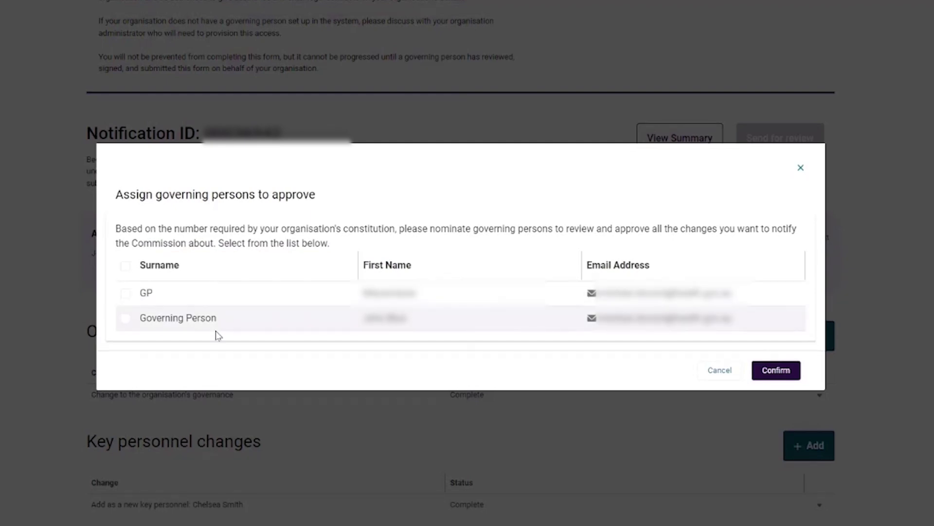
left_click(125, 318)
left_click(776, 370)
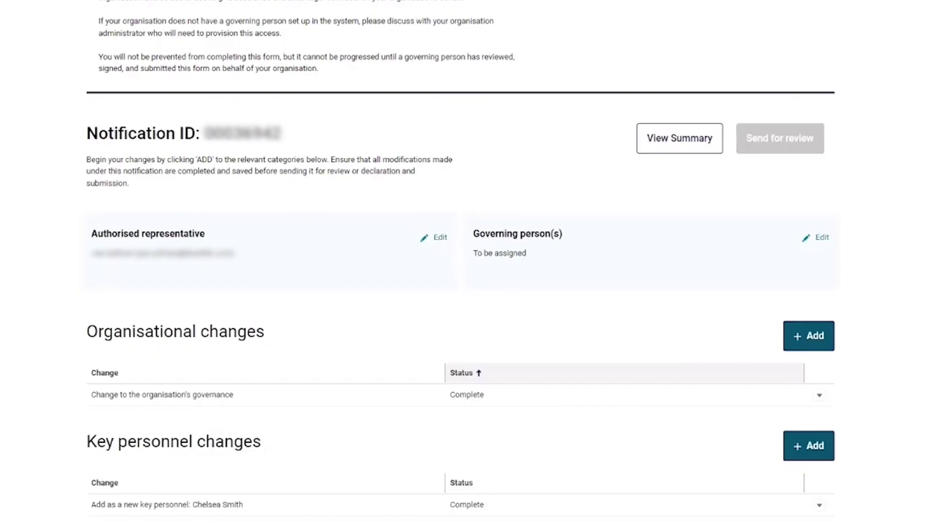
scroll(555, 350, "down", 1)
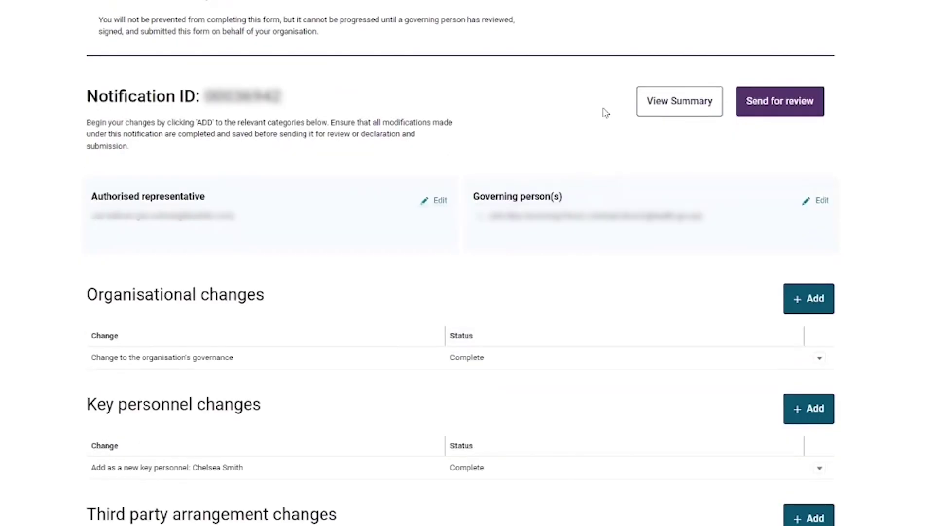
- Check the governance change and new key personnel details in the summary, then send the form for review
left_click(678, 110)
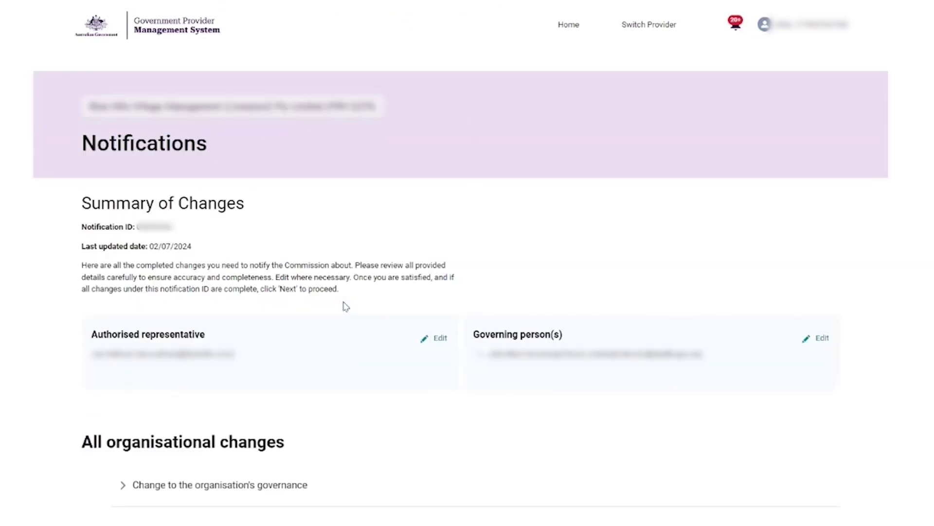
scroll(341, 307, "down", 1)
scroll(344, 330, "down", 2)
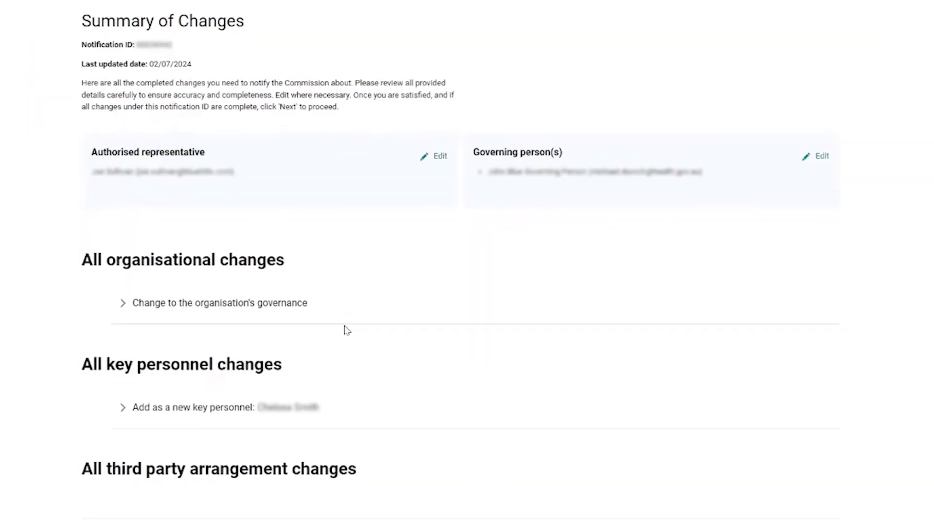
scroll(346, 328, "down", 2)
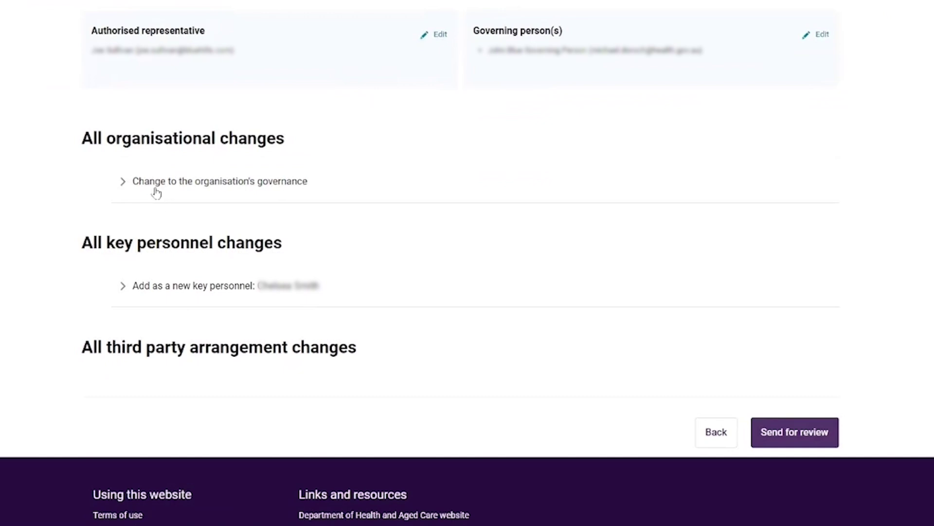
left_click(123, 181)
left_click(122, 181)
left_click(123, 286)
scroll(125, 233, "down", 1)
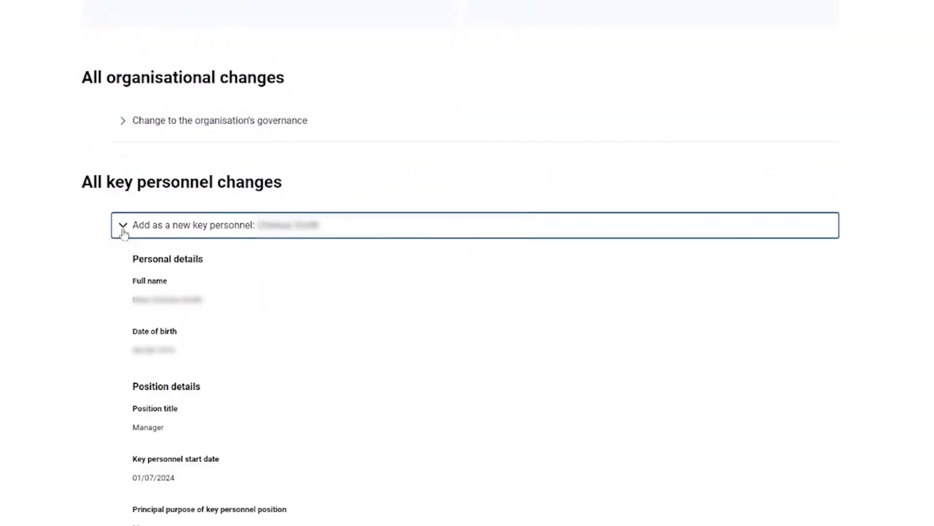
left_click(123, 233)
left_click(807, 374)
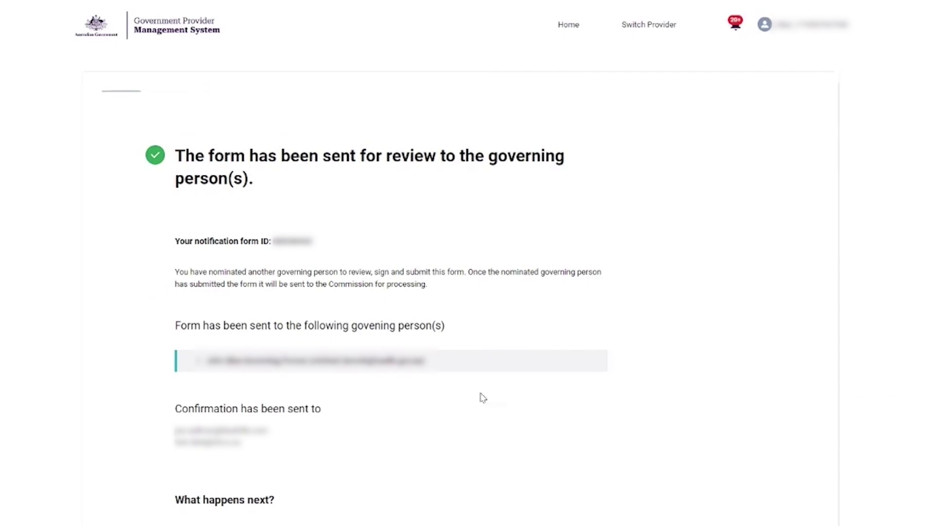